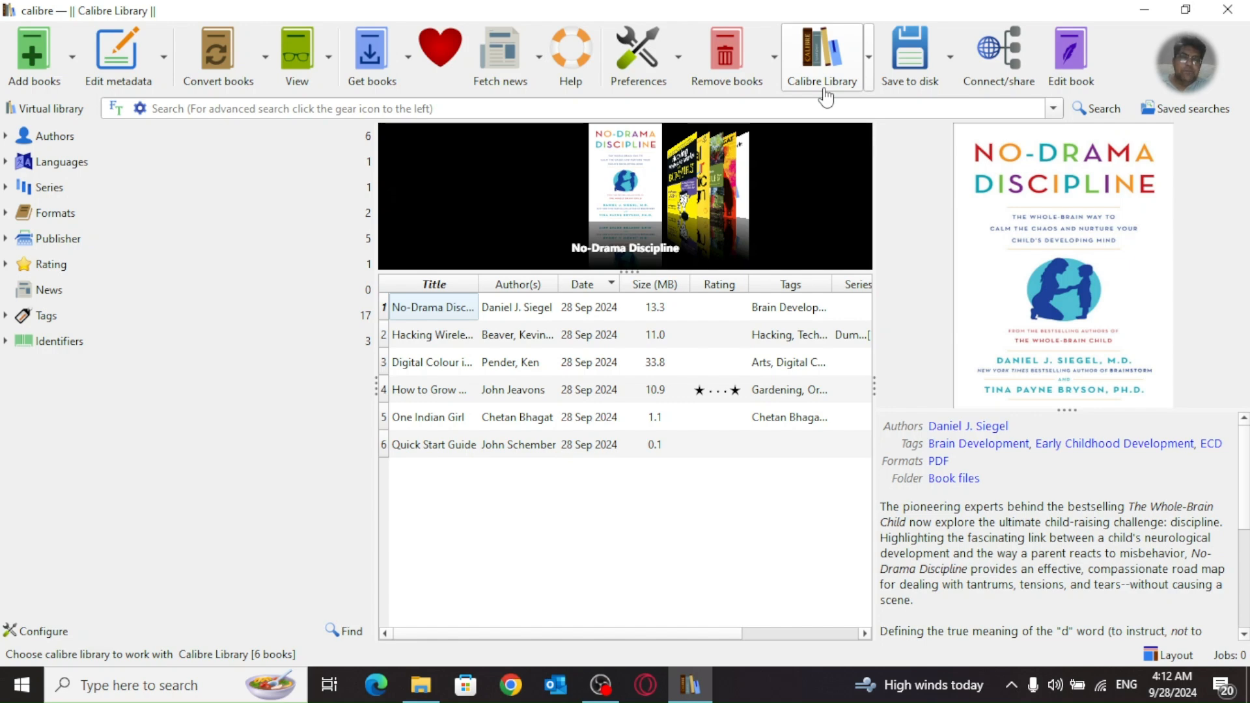
Step: Open the Calibre Library dropdown to see the library management options
left_click(870, 79)
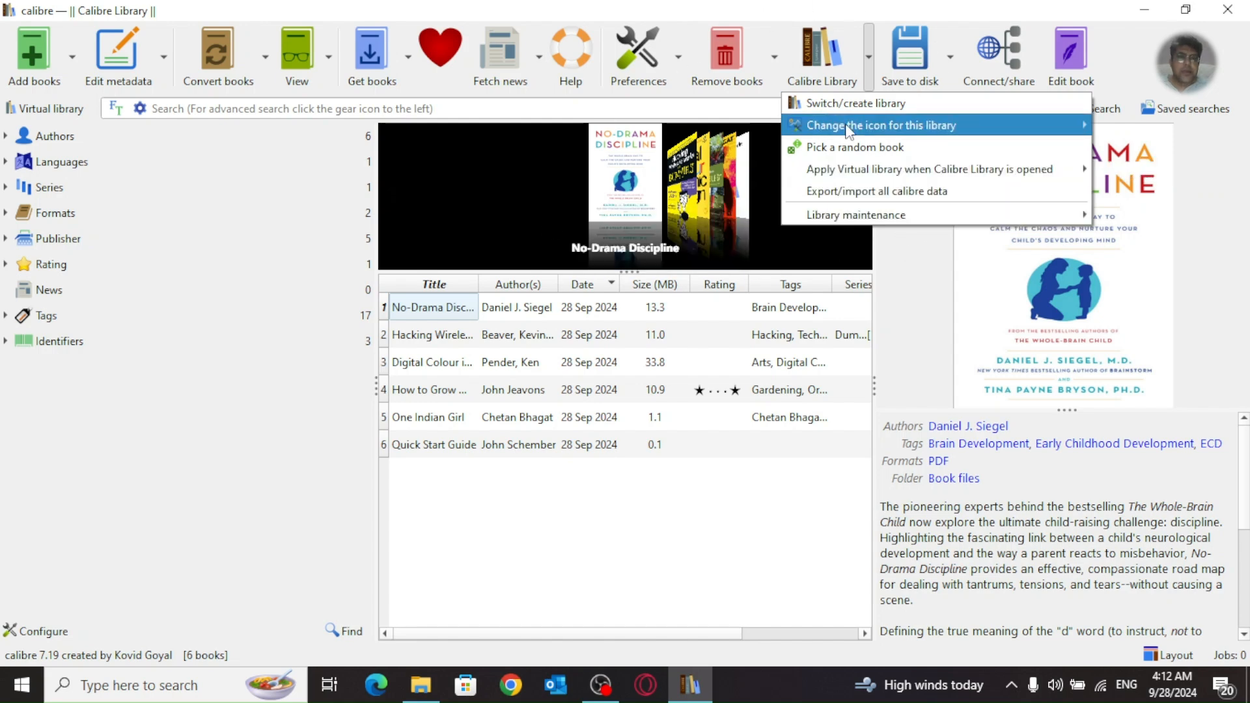
Step: Start the Content server from Connect/share and confirm it now offers Stop on port 8080
left_click(1006, 66)
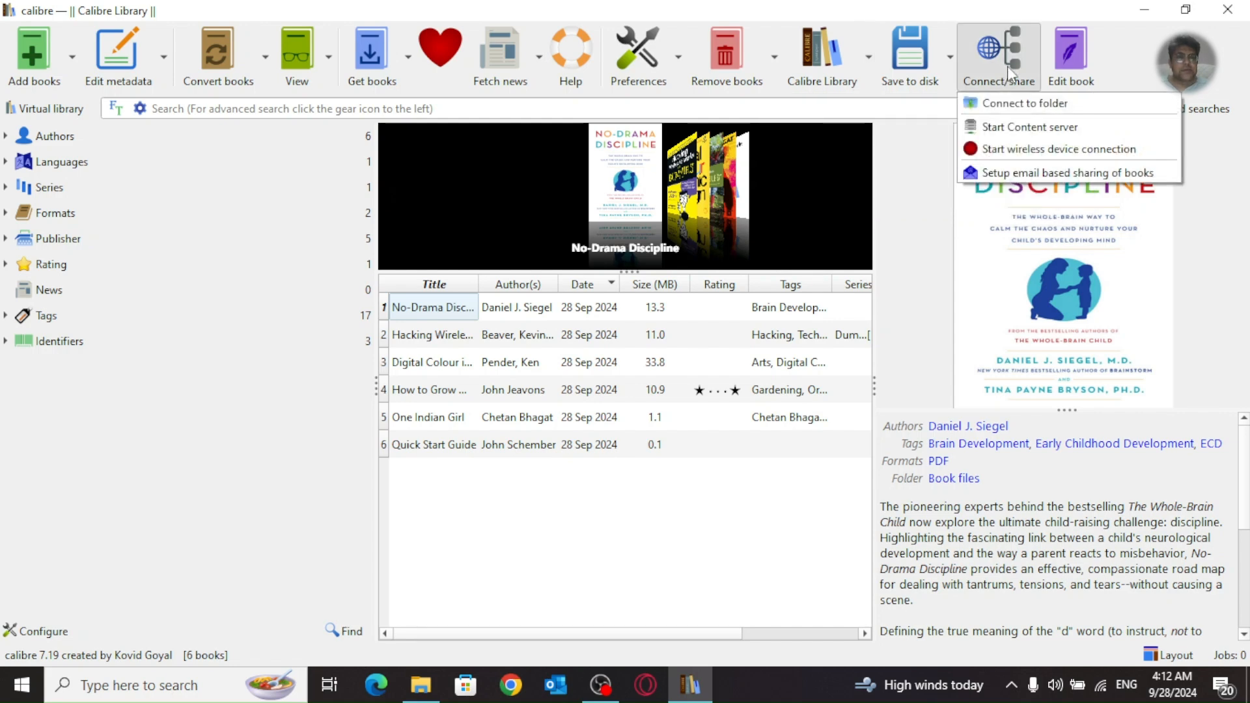
left_click(1036, 128)
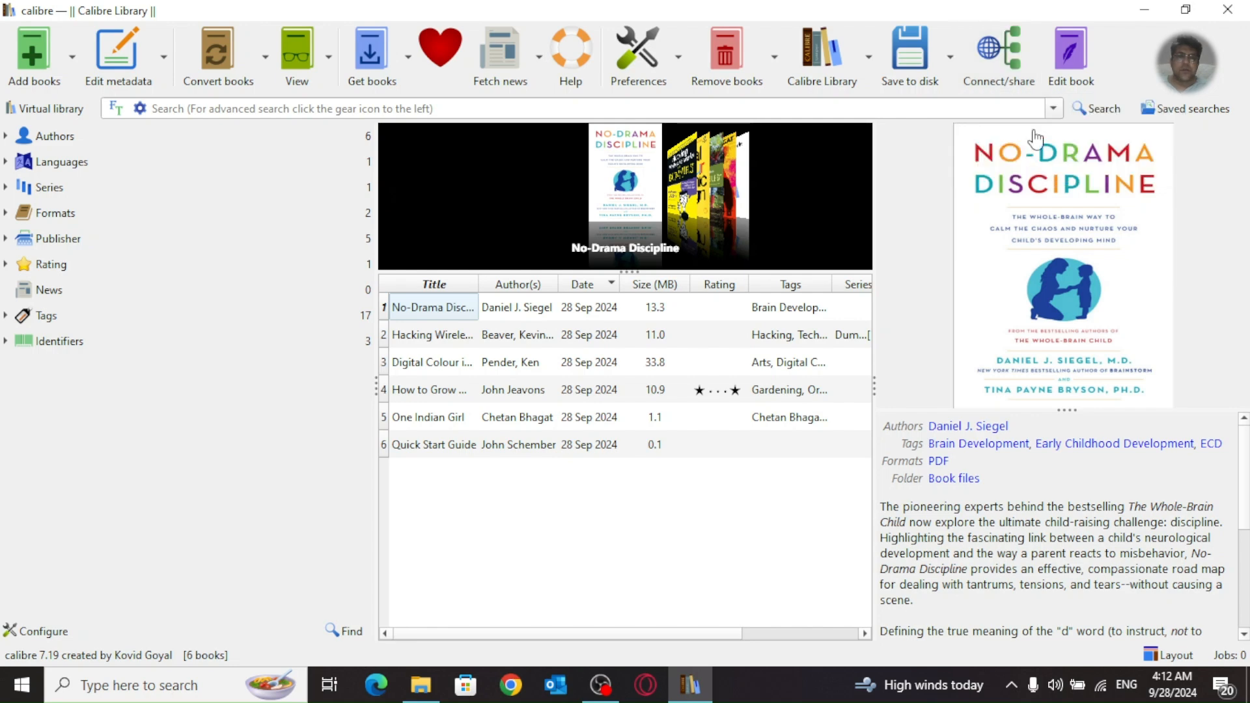
left_click(1007, 57)
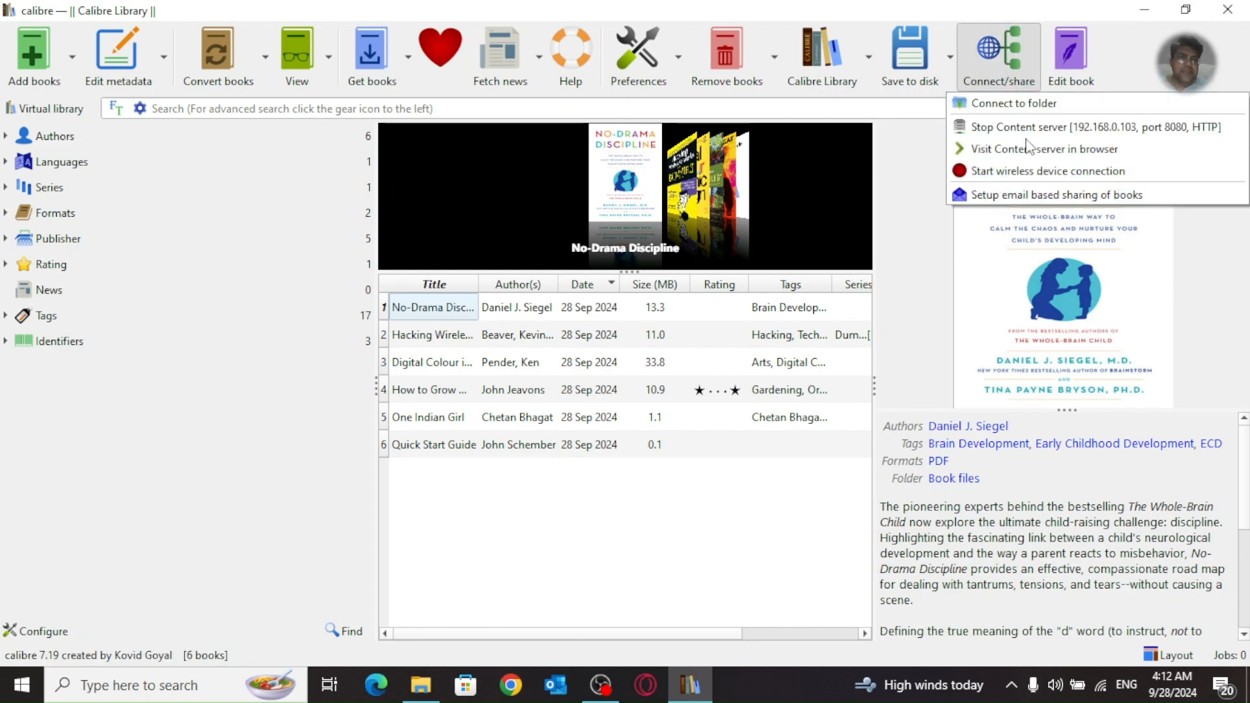
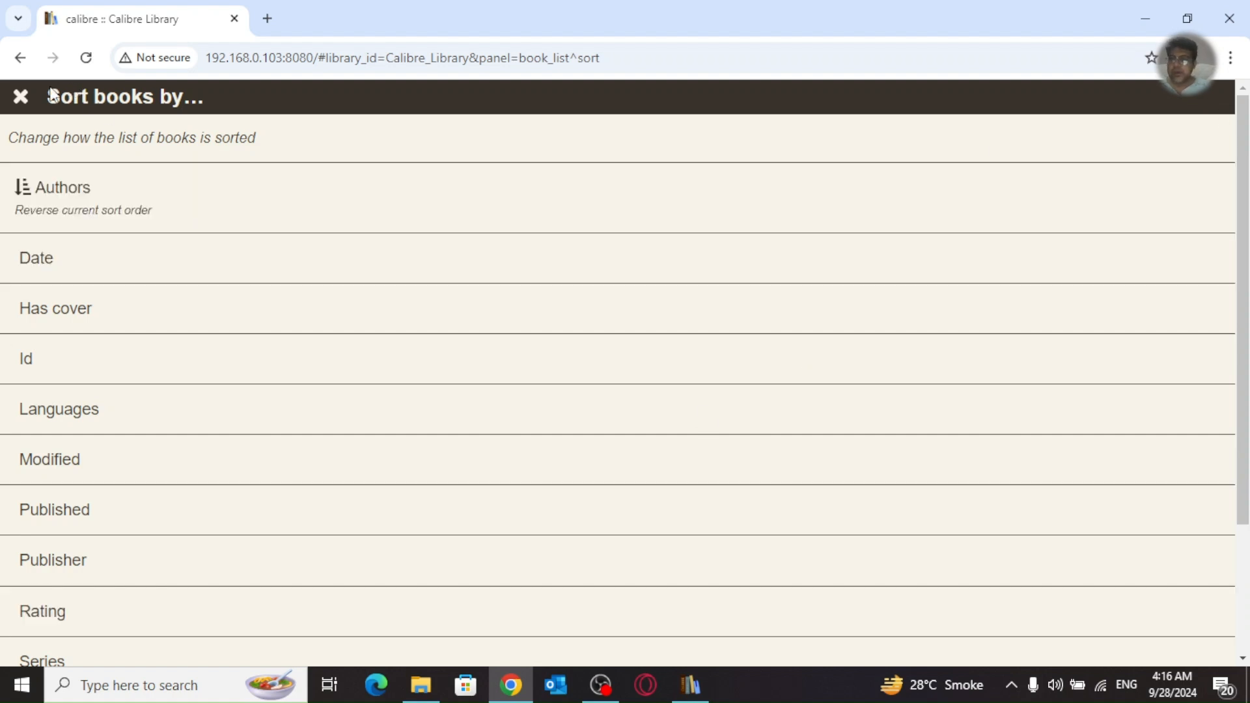
Step: Close the sort panel and switch the book list mode to Detailed list
left_click(20, 97)
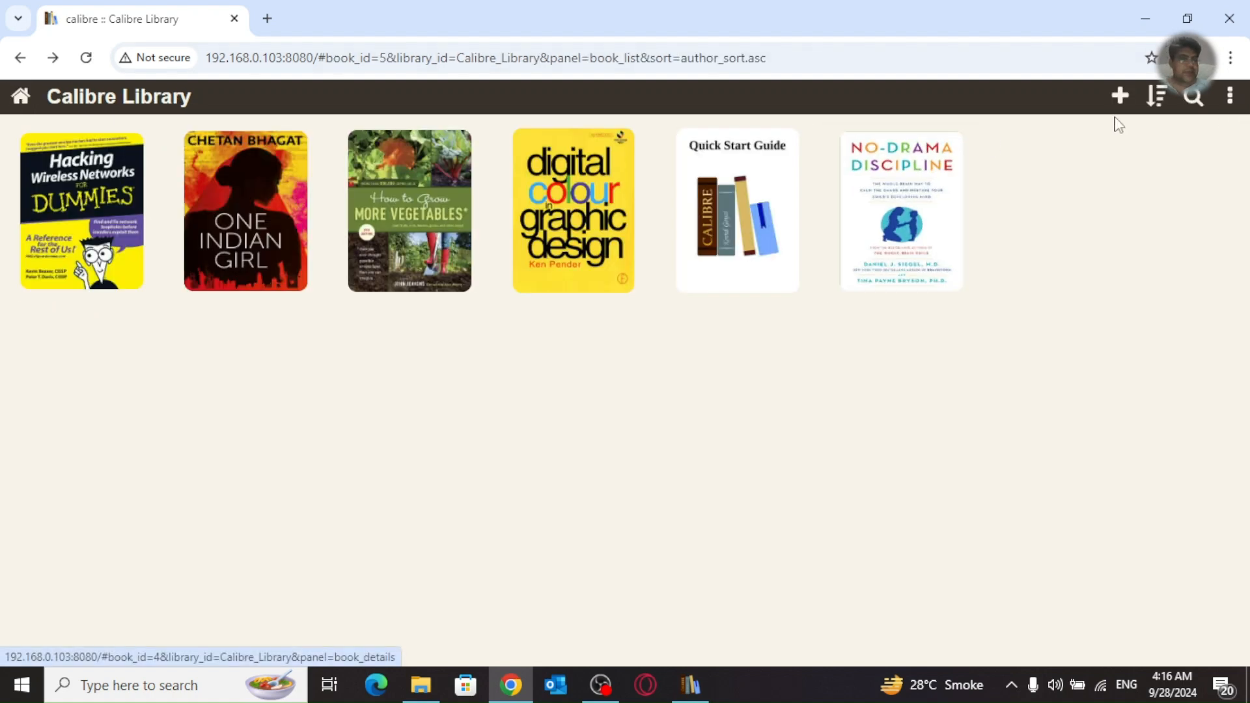
left_click(1225, 101)
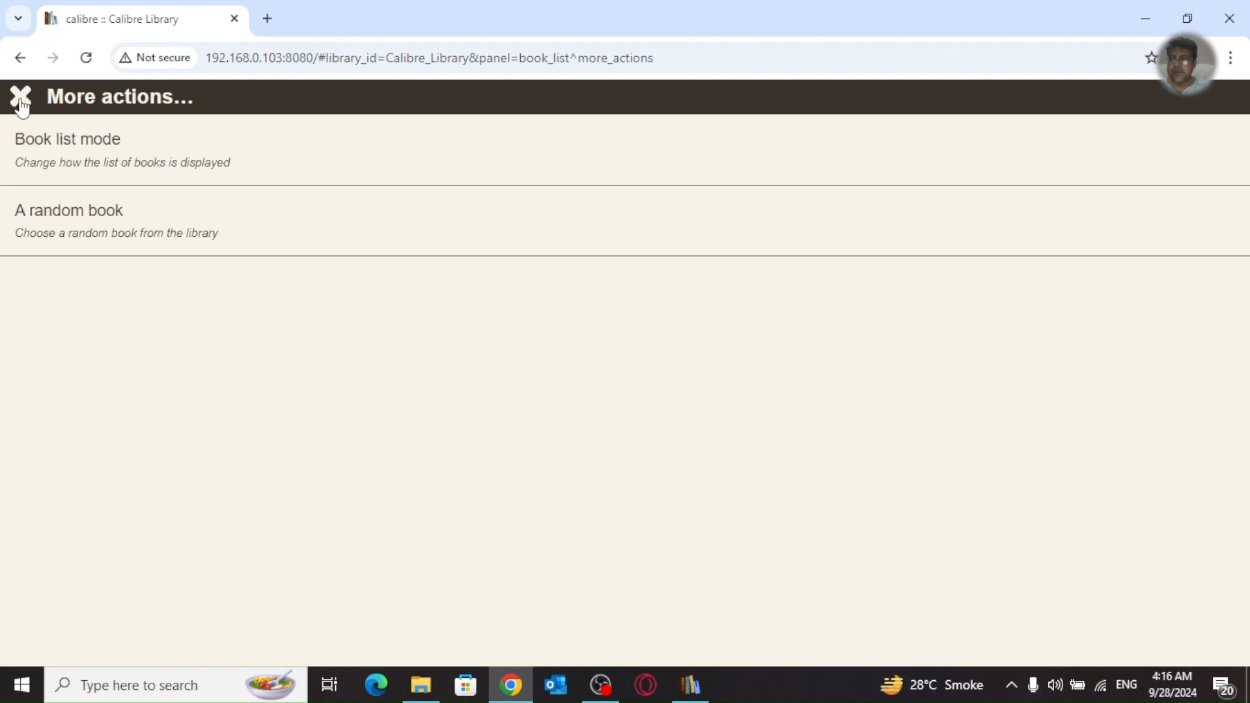
left_click(20, 97)
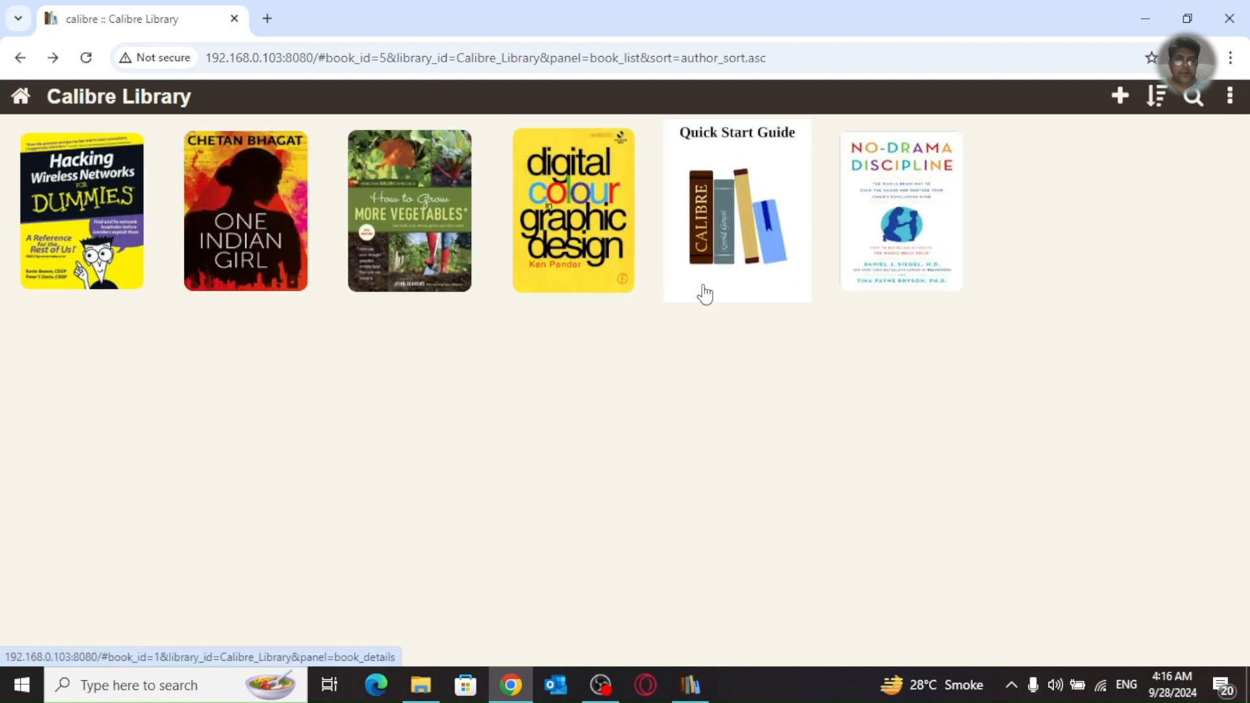
left_click(1229, 101)
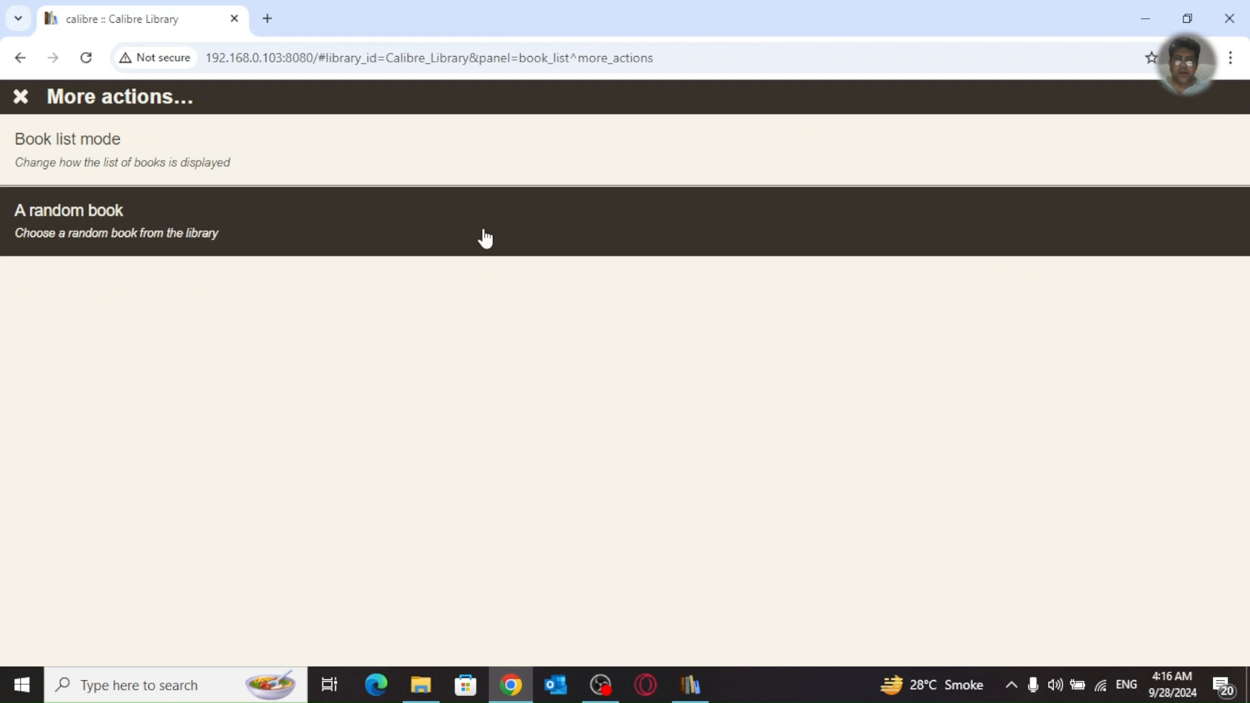
left_click(282, 162)
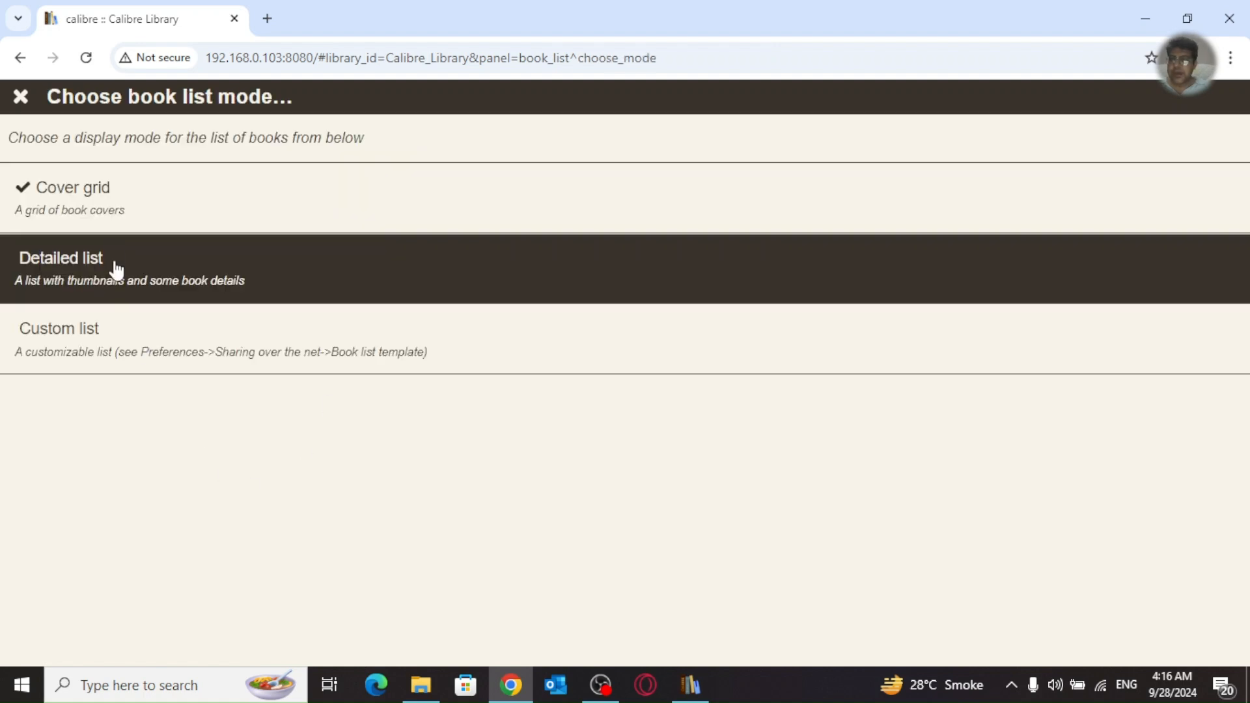
left_click(111, 265)
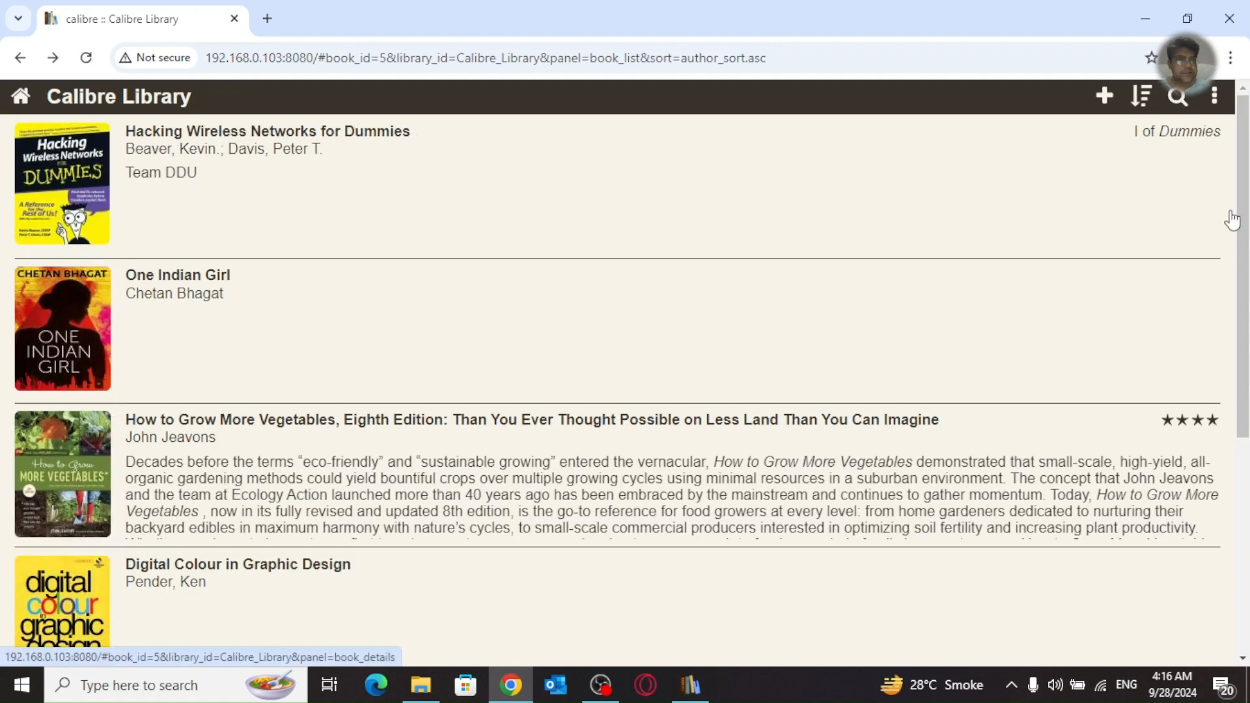
Step: View a random book's details, then return to the list
left_click(1214, 96)
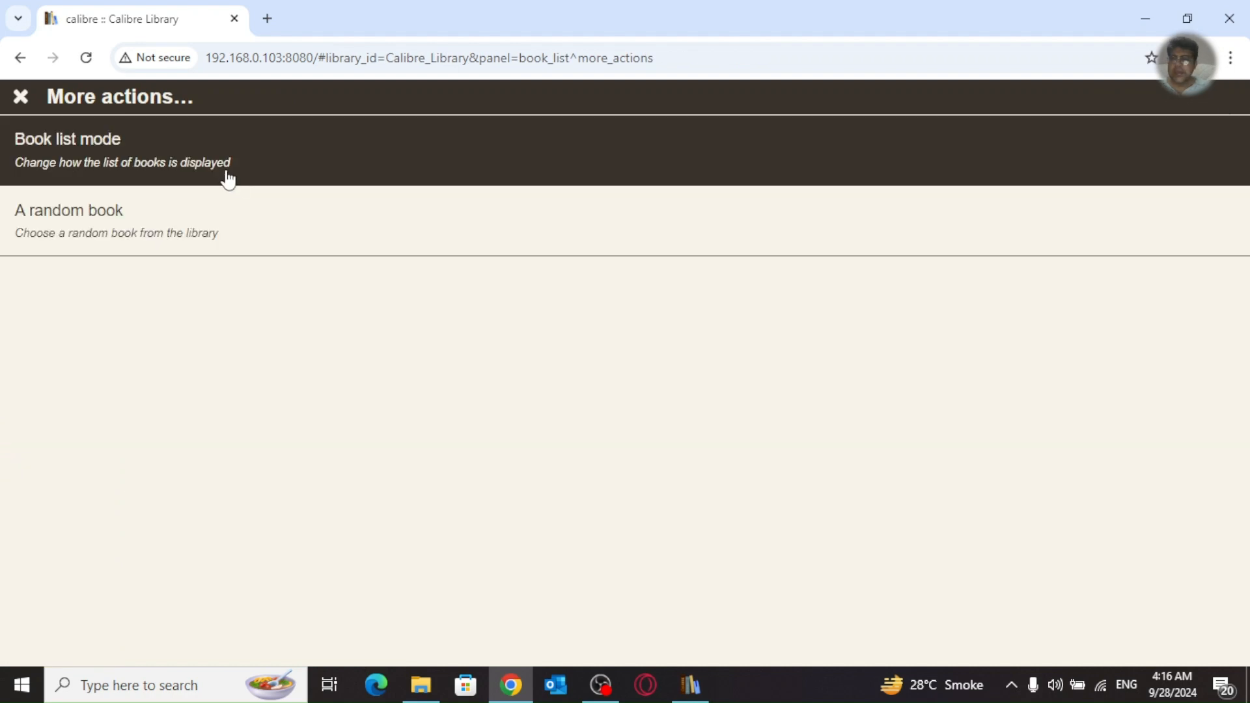
left_click(210, 223)
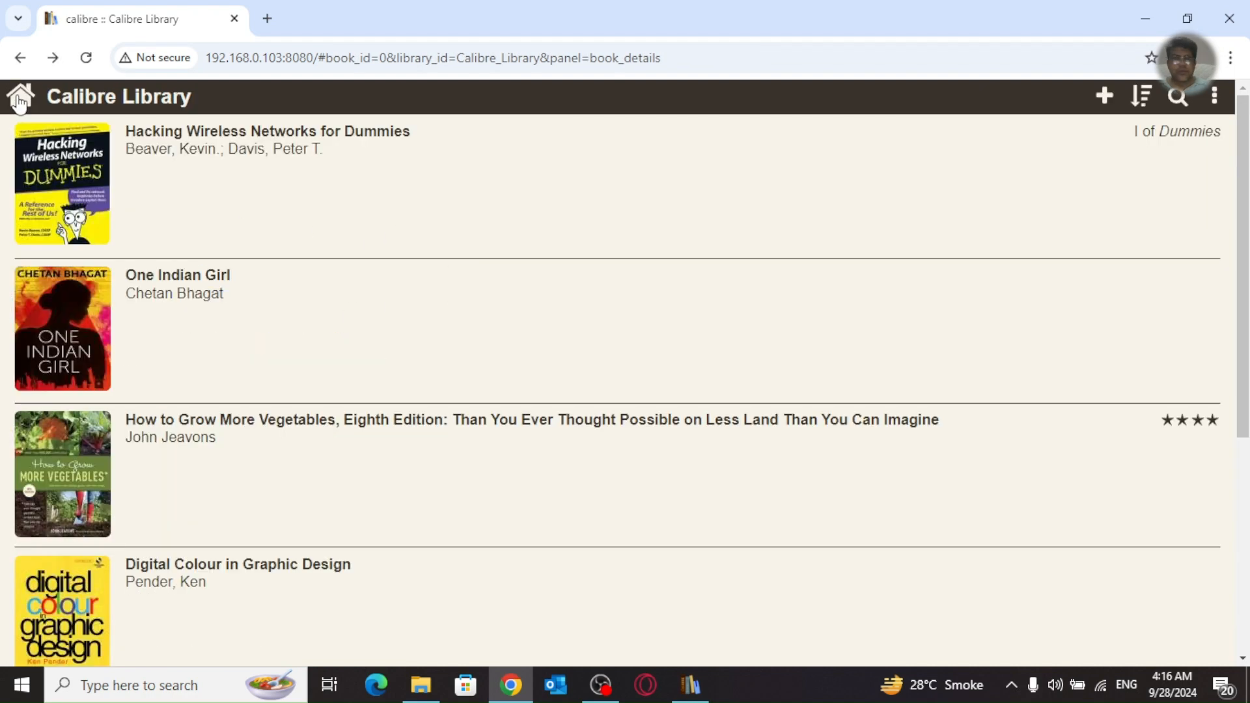
left_click(21, 97)
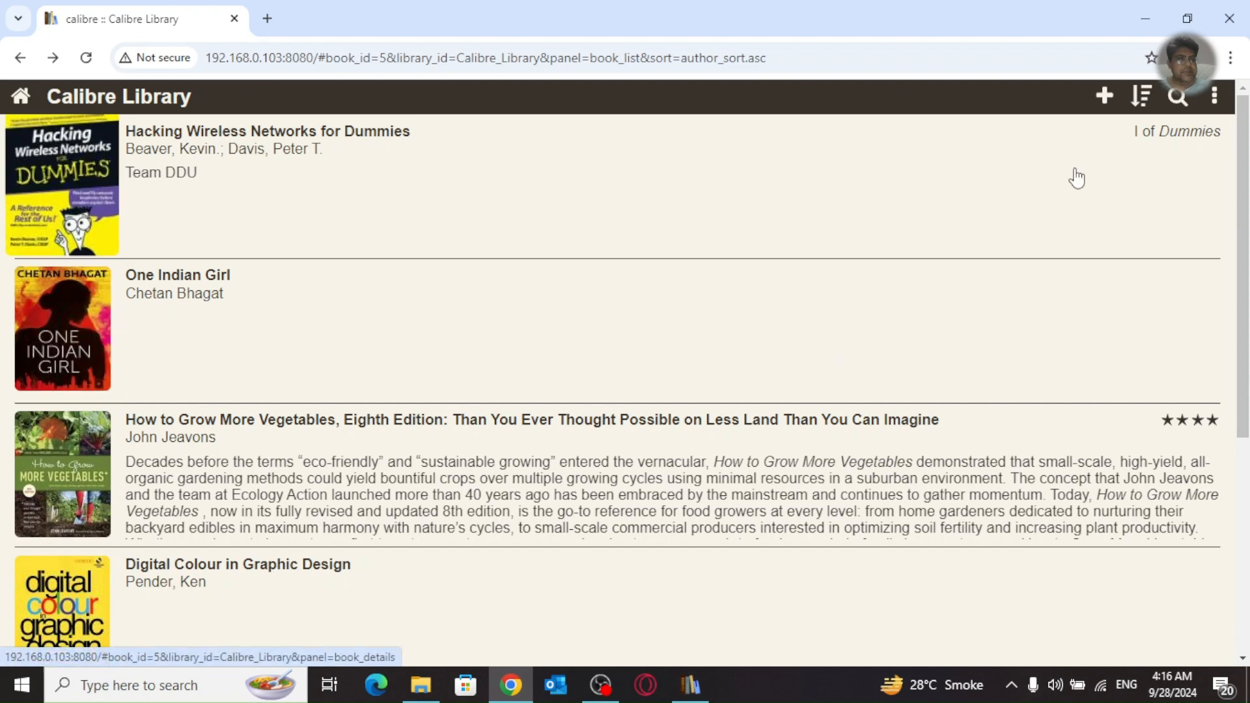
Step: Switch the book list mode to Custom list, then back to Cover grid
left_click(1215, 97)
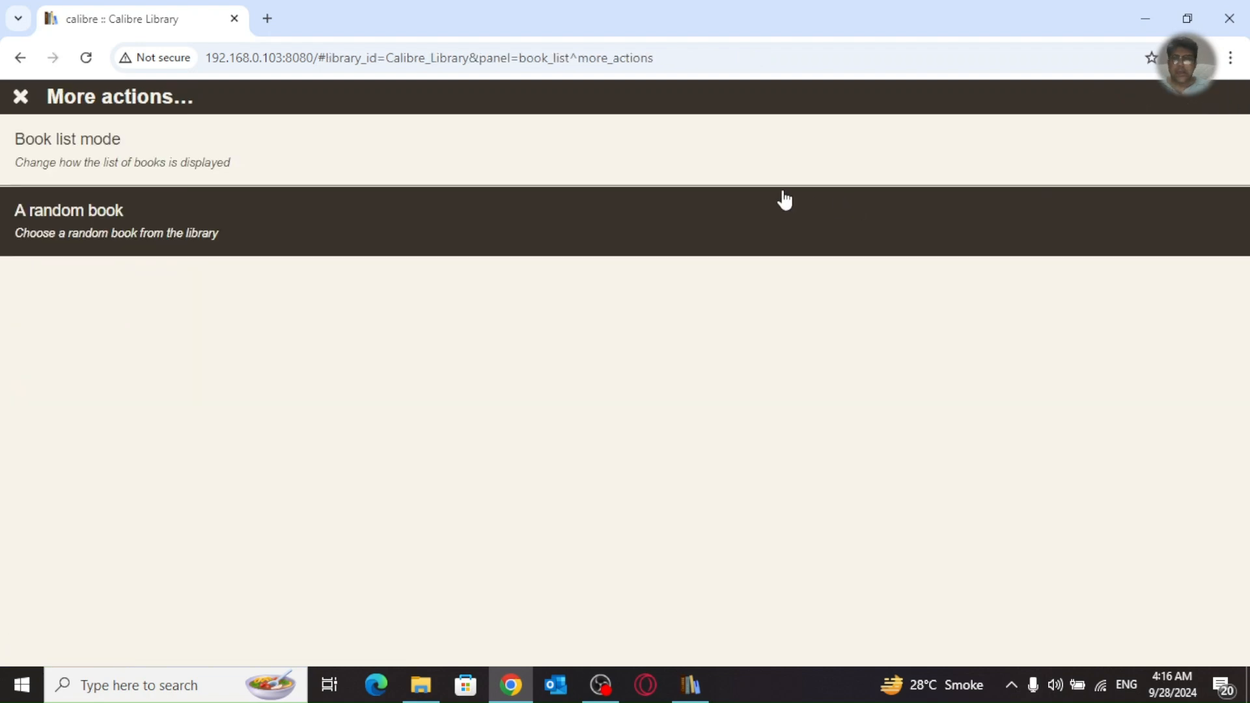
left_click(265, 126)
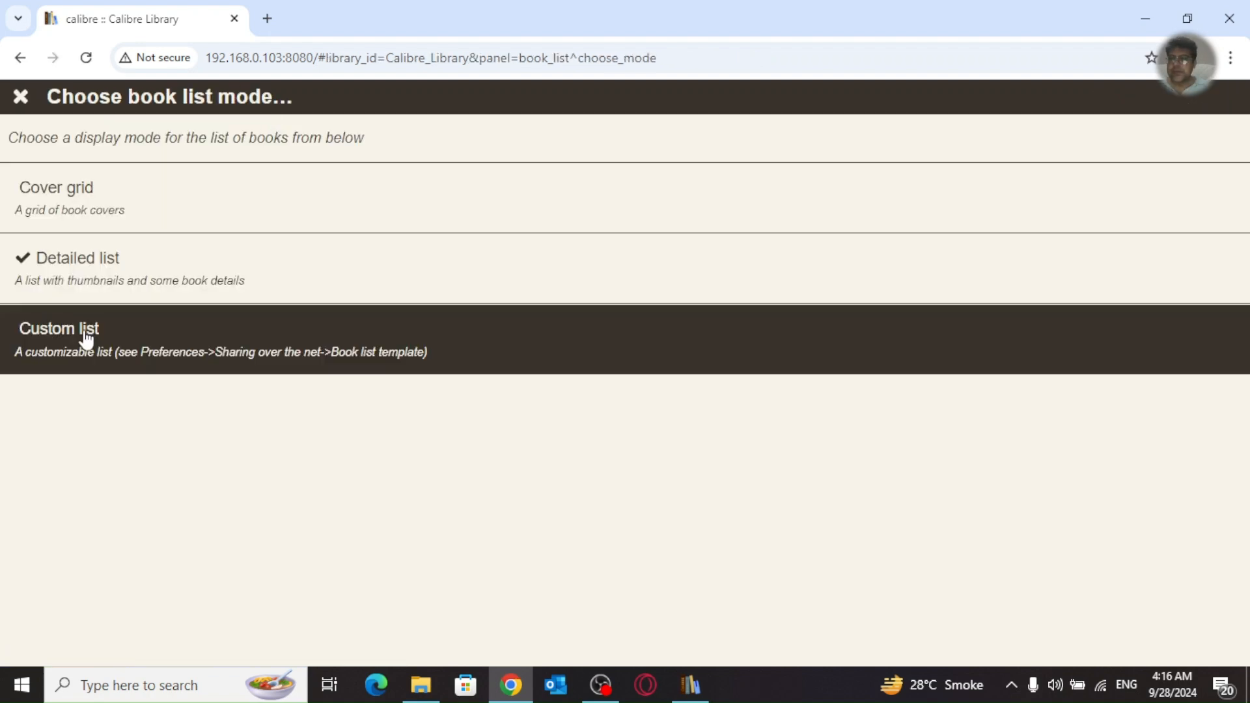
left_click(142, 347)
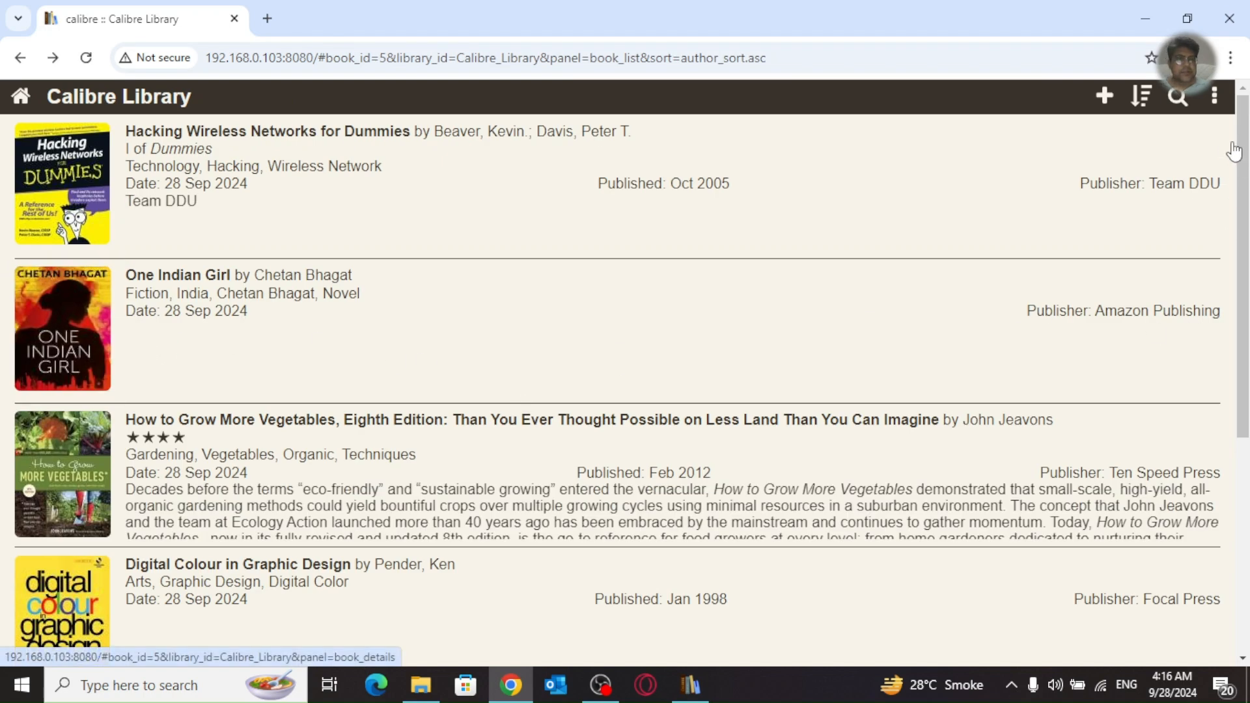
left_click(1216, 95)
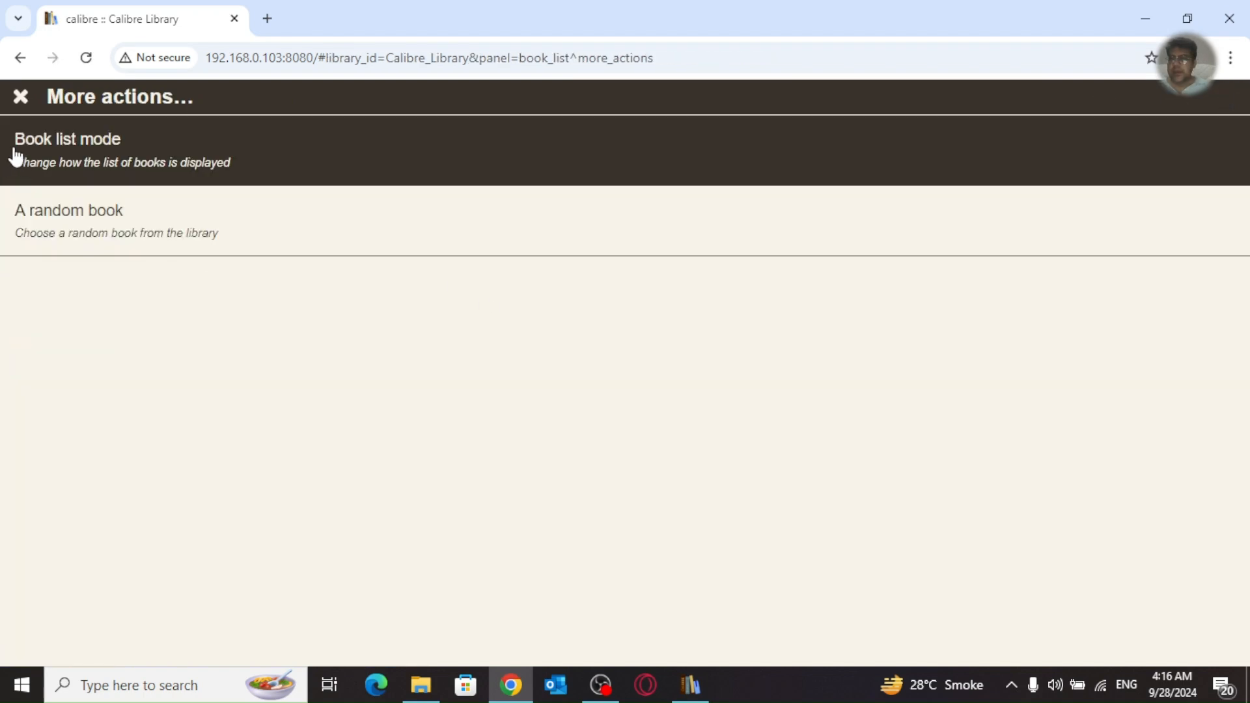
left_click(43, 153)
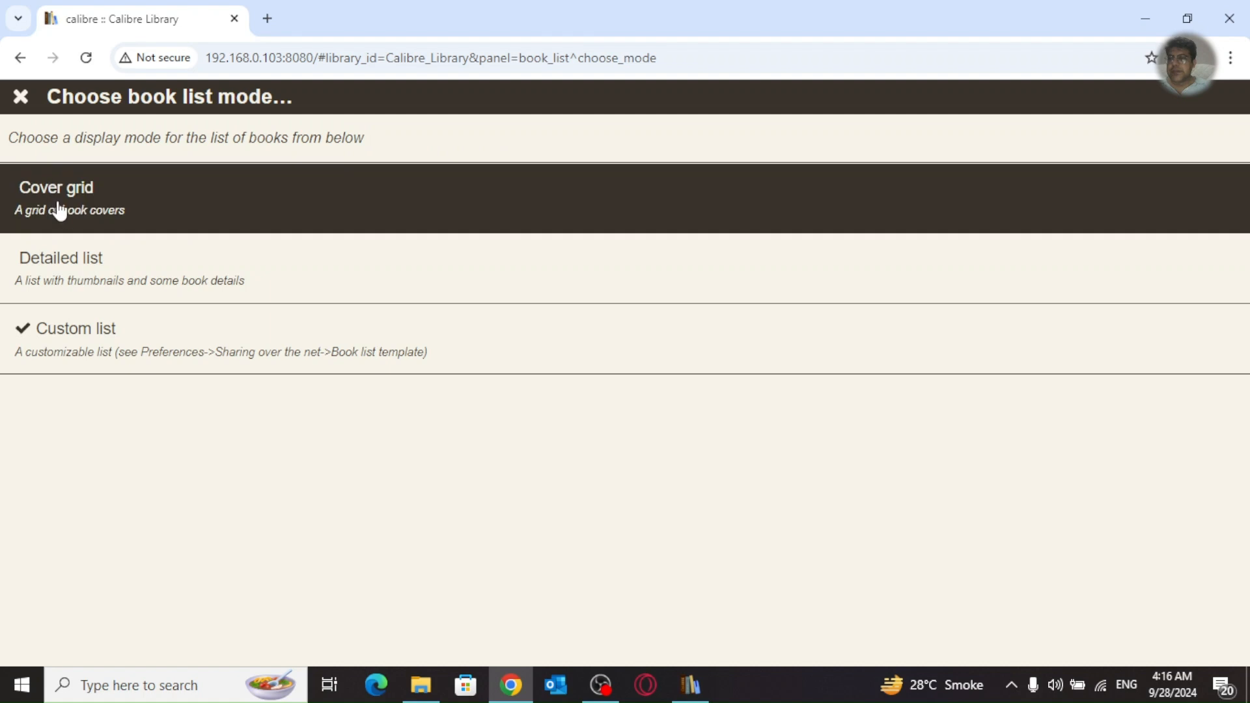
left_click(54, 198)
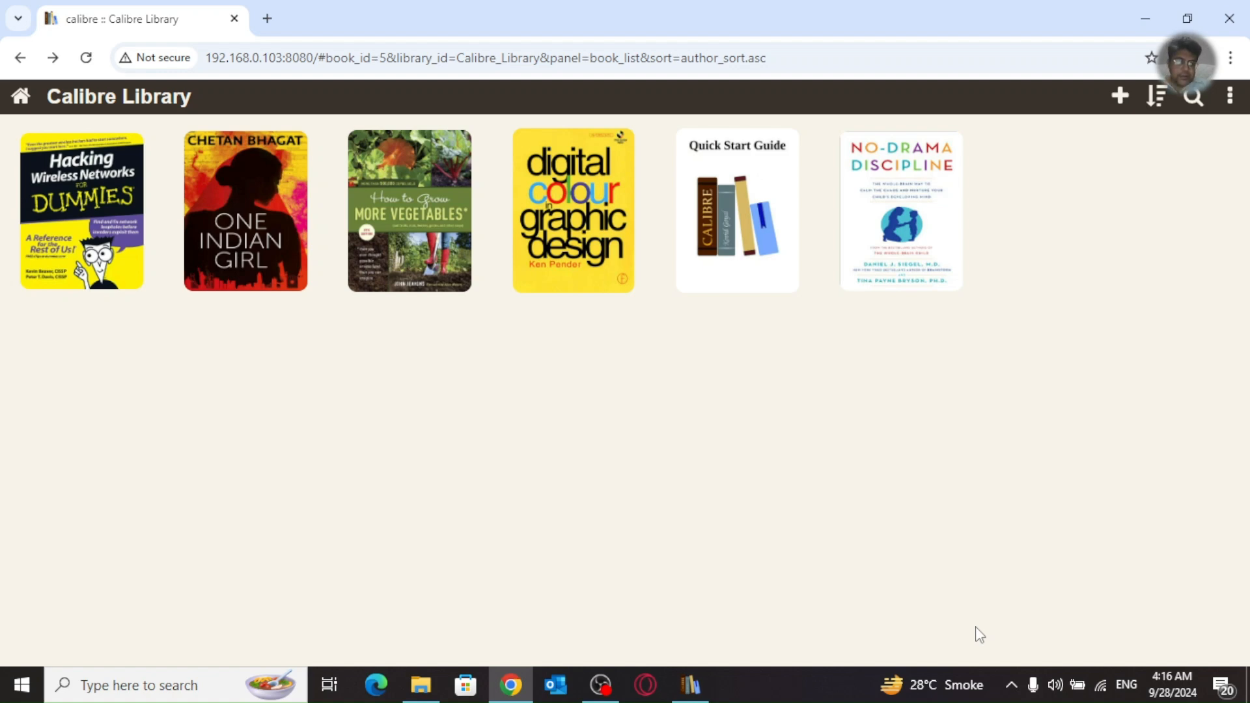
Step: In calibre Preferences, glance at Sharing books by email, then open Sharing over the net
left_click(695, 687)
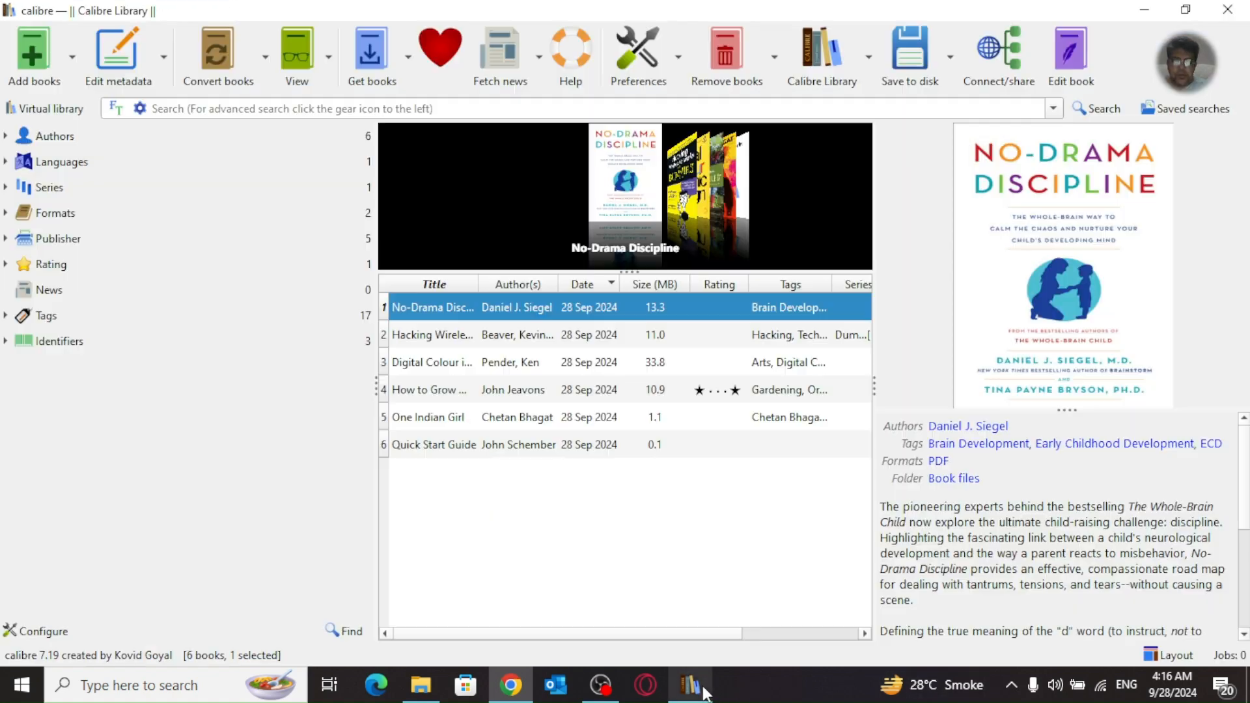
left_click(639, 64)
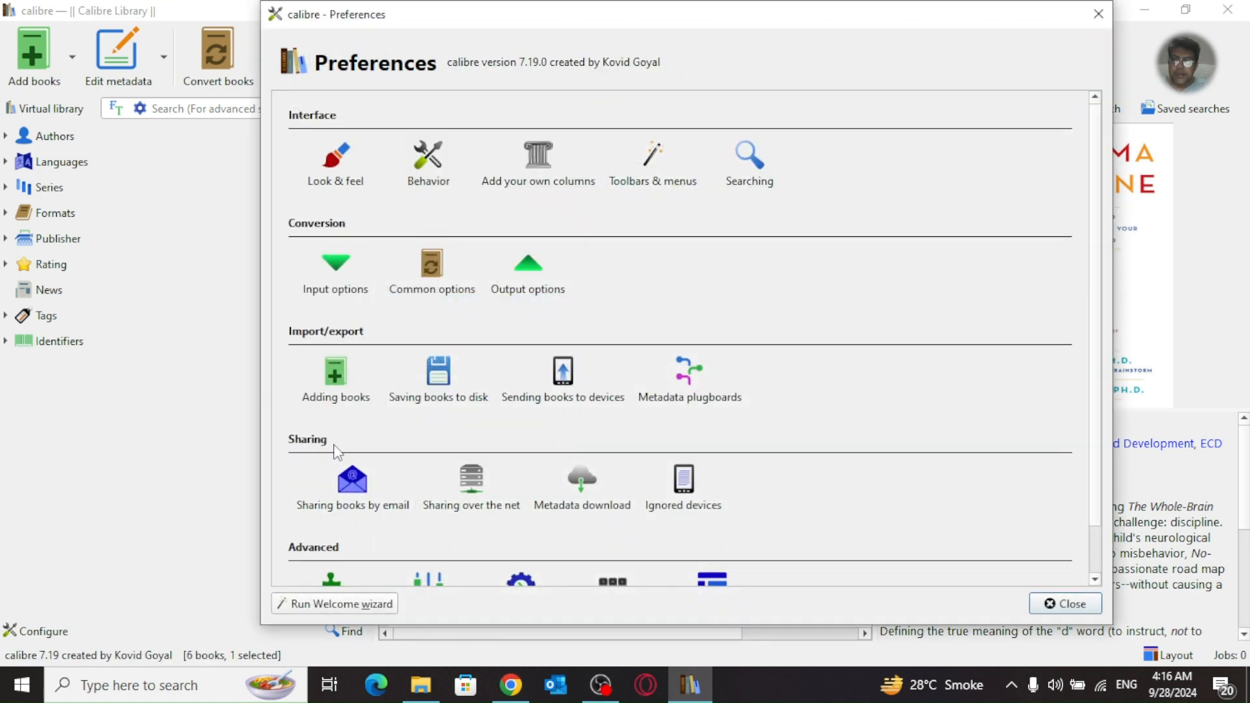
left_click(367, 508)
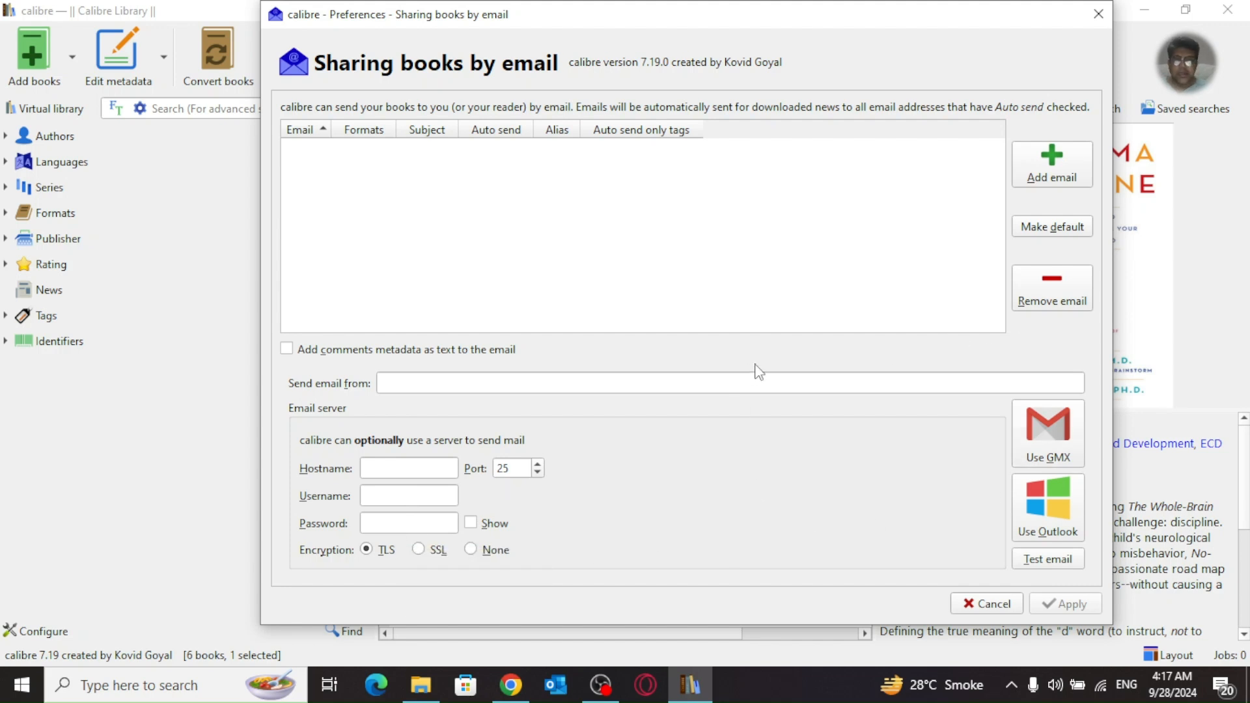
left_click(992, 608)
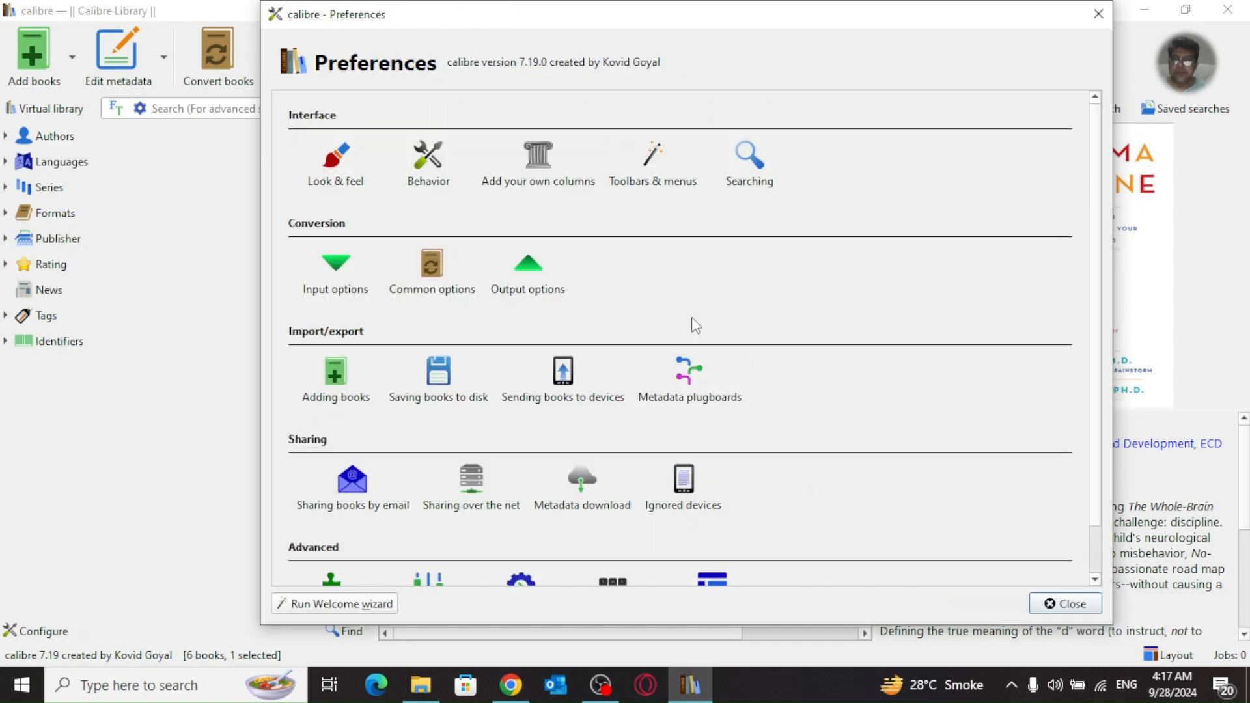
left_click(485, 481)
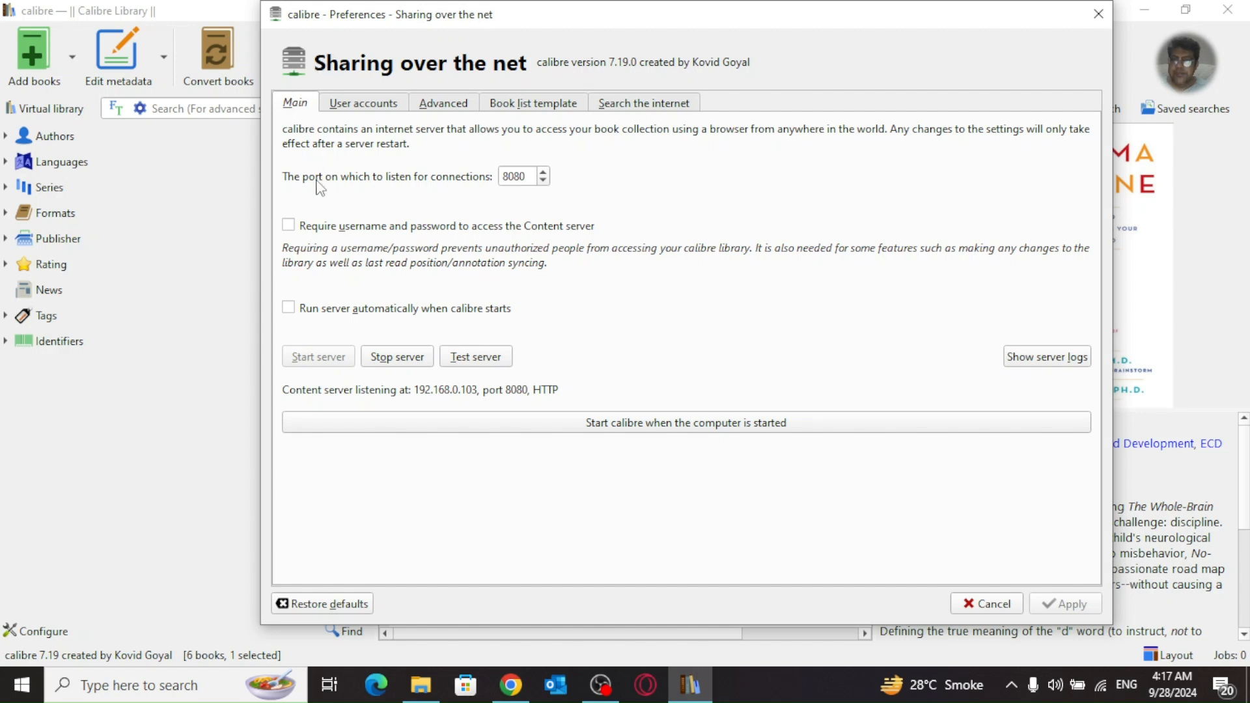
Step: Try listening port 8081, then set it back to 8080
left_click(543, 173)
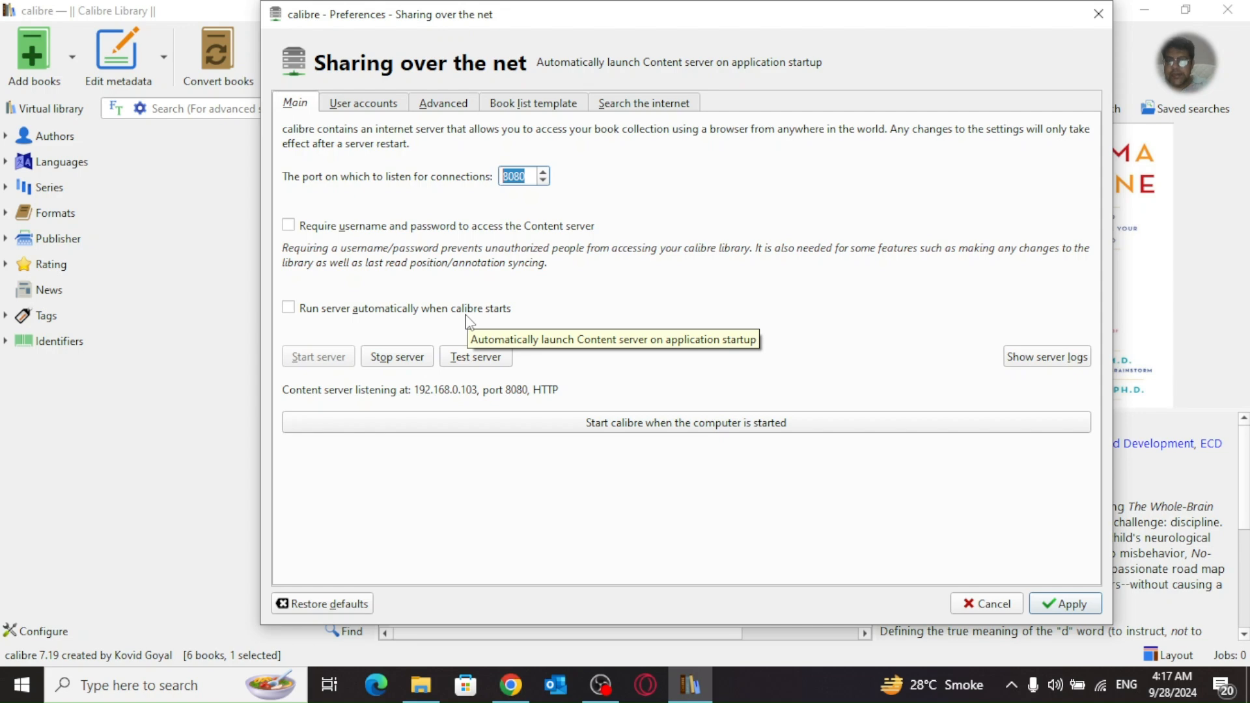
left_click(542, 180)
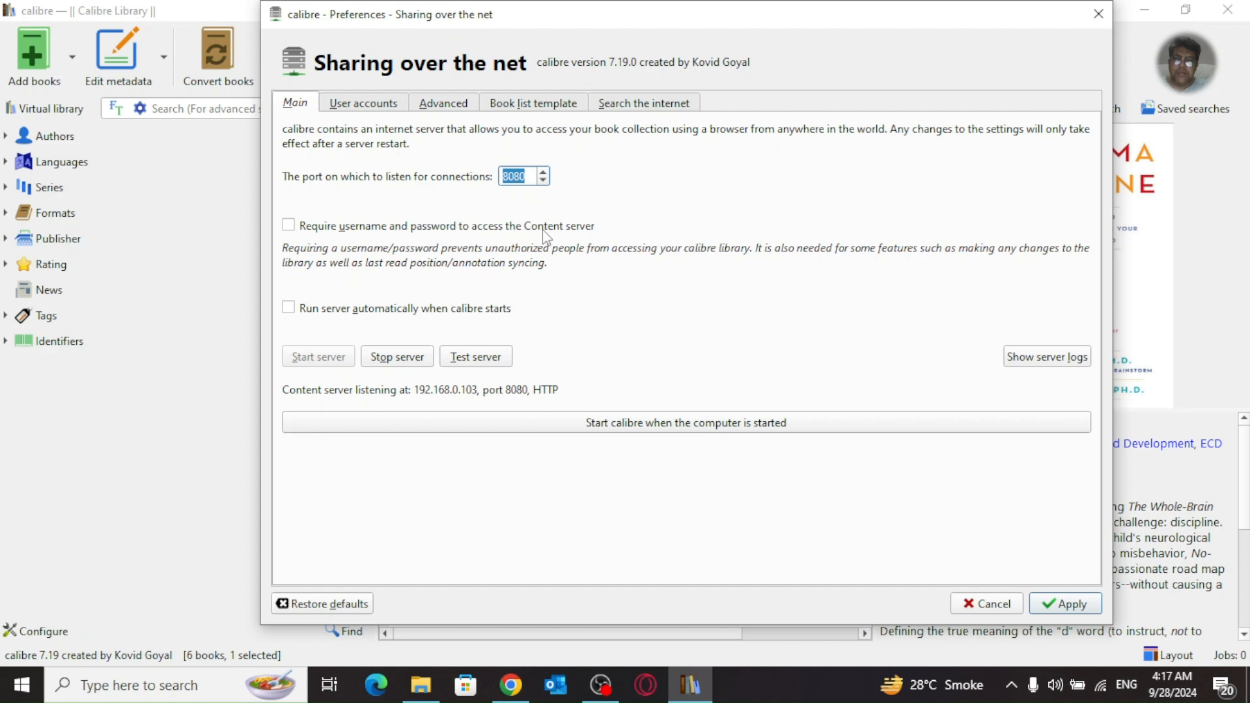
Step: Require username and password, auto-start the server and calibre, then view User accounts
left_click(288, 226)
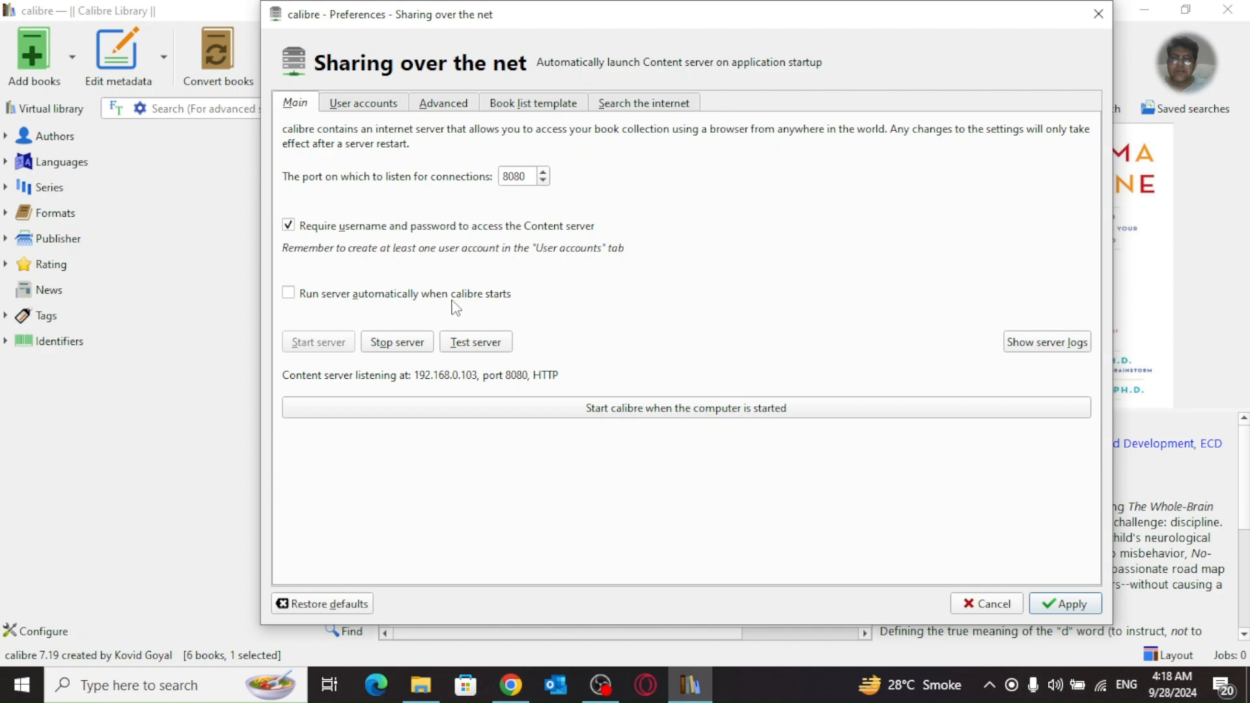
left_click(288, 294)
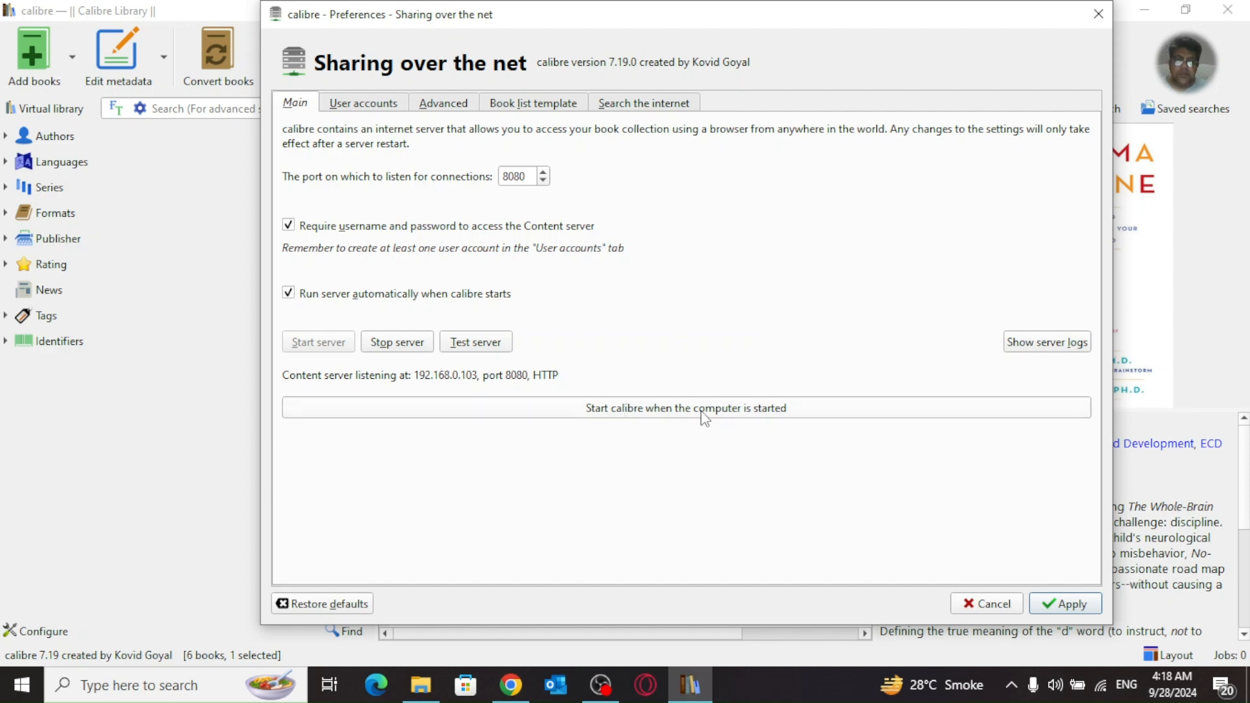
left_click(784, 411)
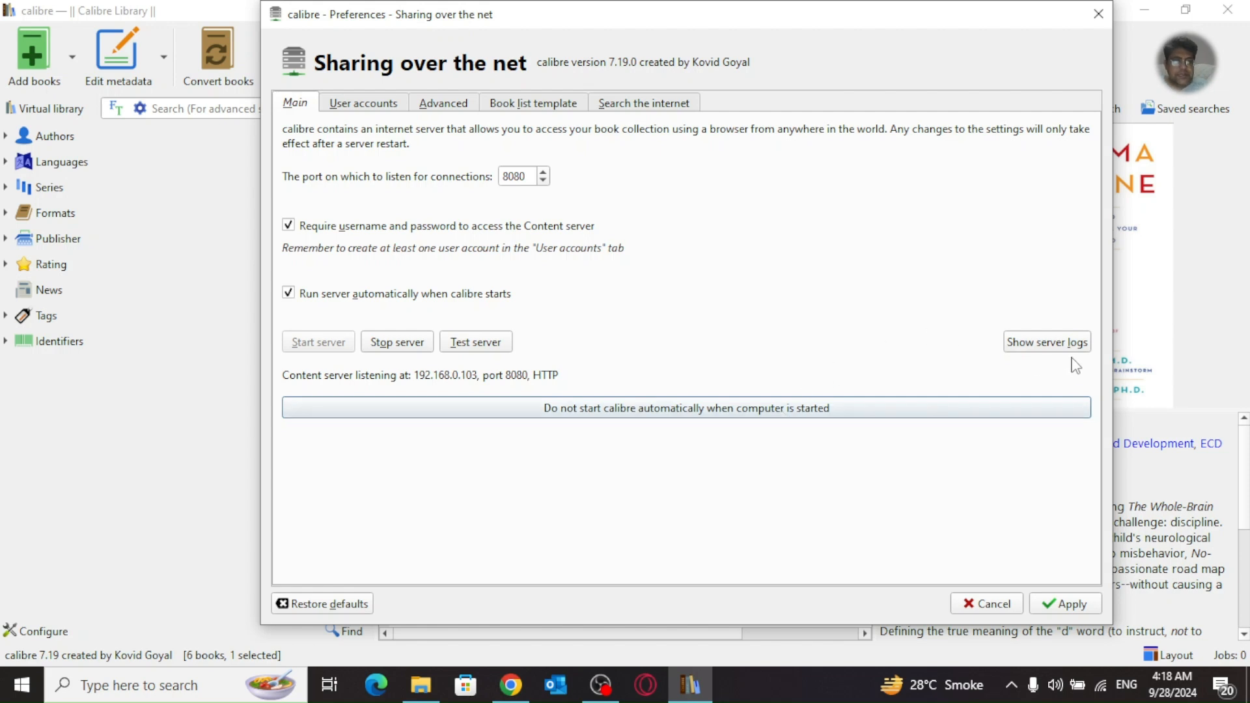
left_click(359, 104)
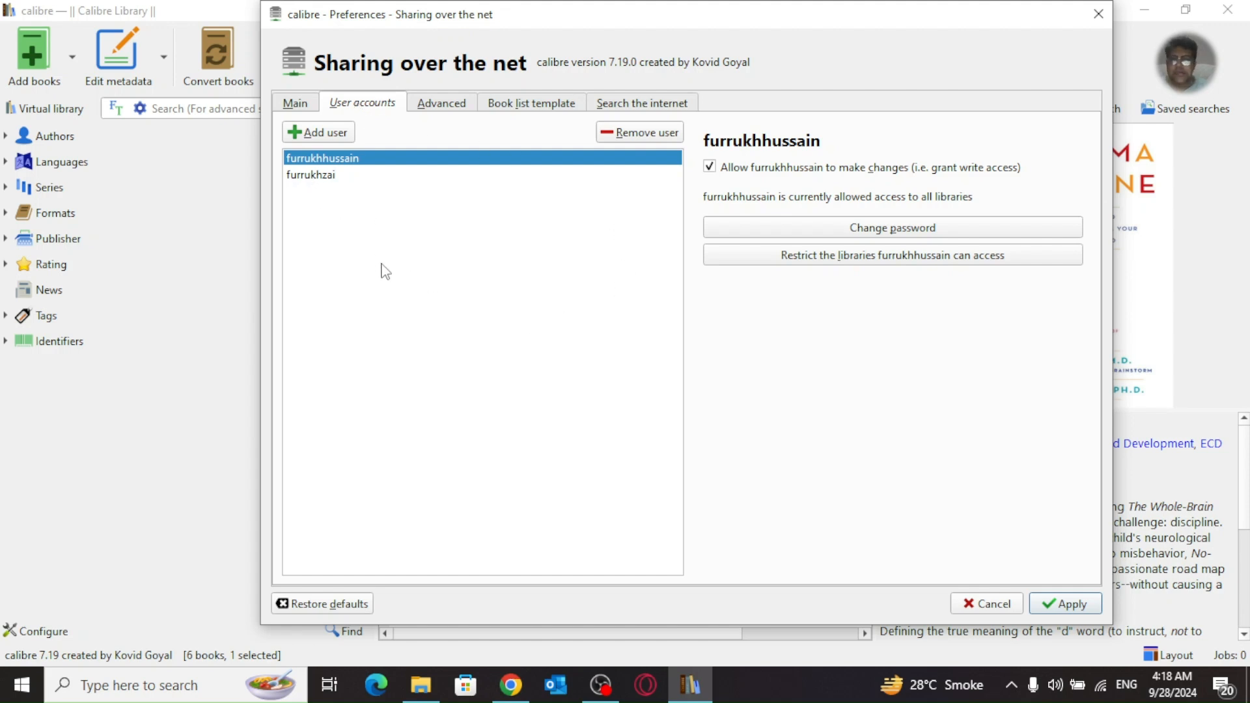
Step: Add a server user with a username ending in '_library' and a password
left_click(332, 133)
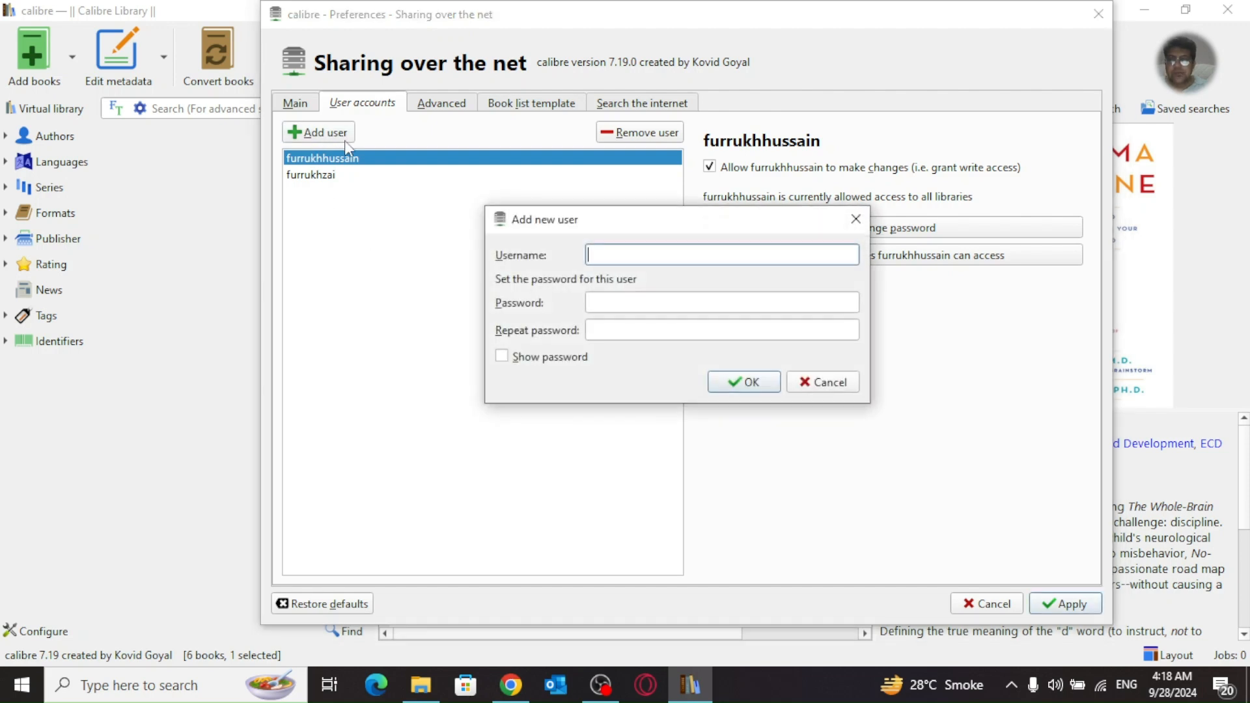
type("furrukh")
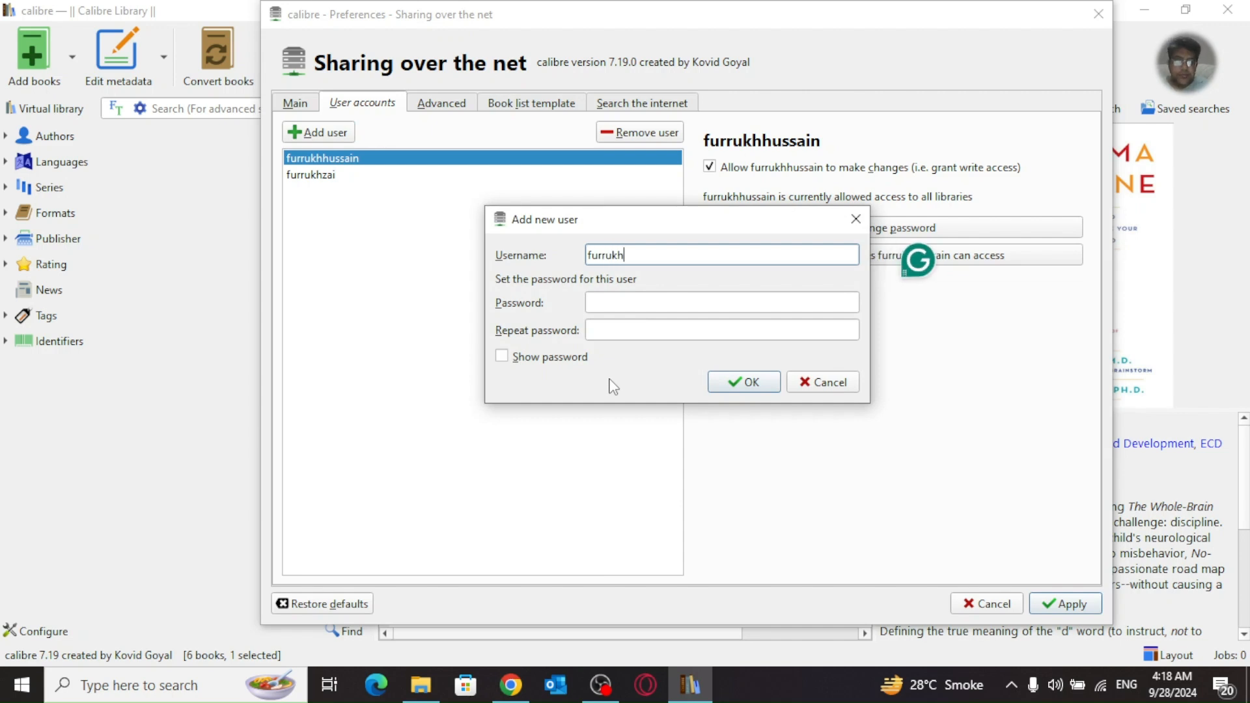
key("BackSpace")
key("BackSpace")
key("BackSpace")
key("BackSpace")
key("BackSpace")
key("BackSpace")
type("raflimts")
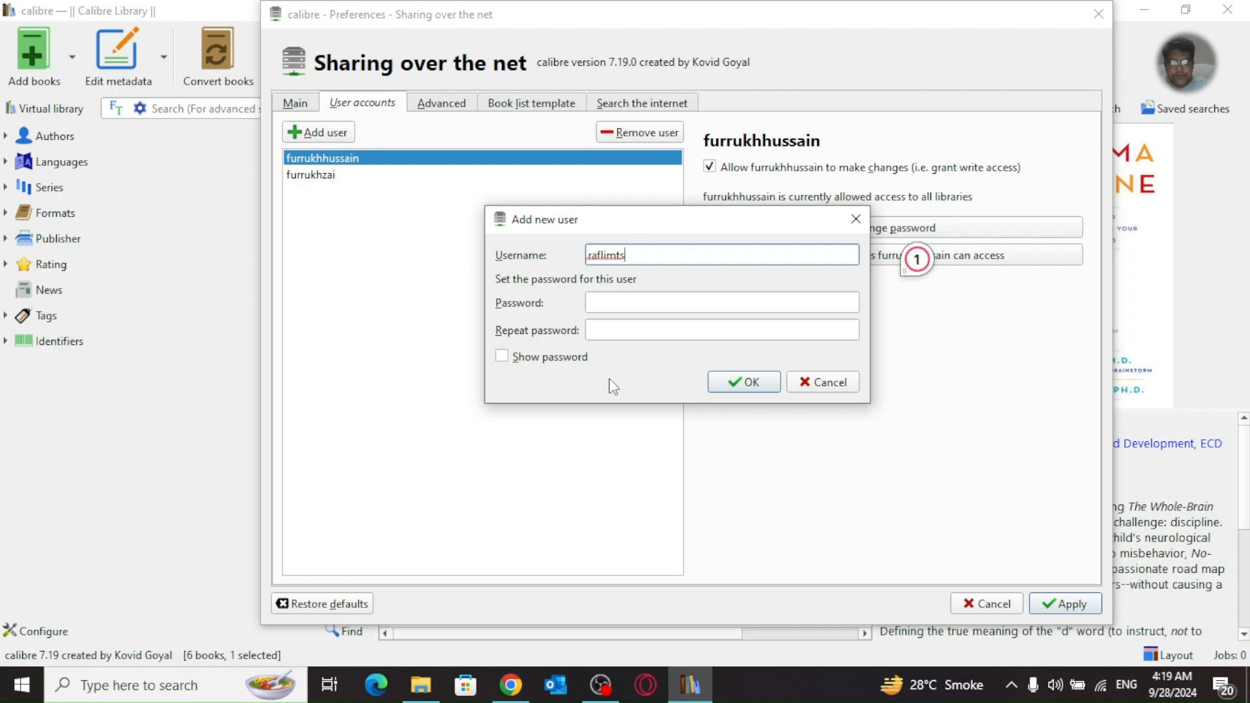
type("_library")
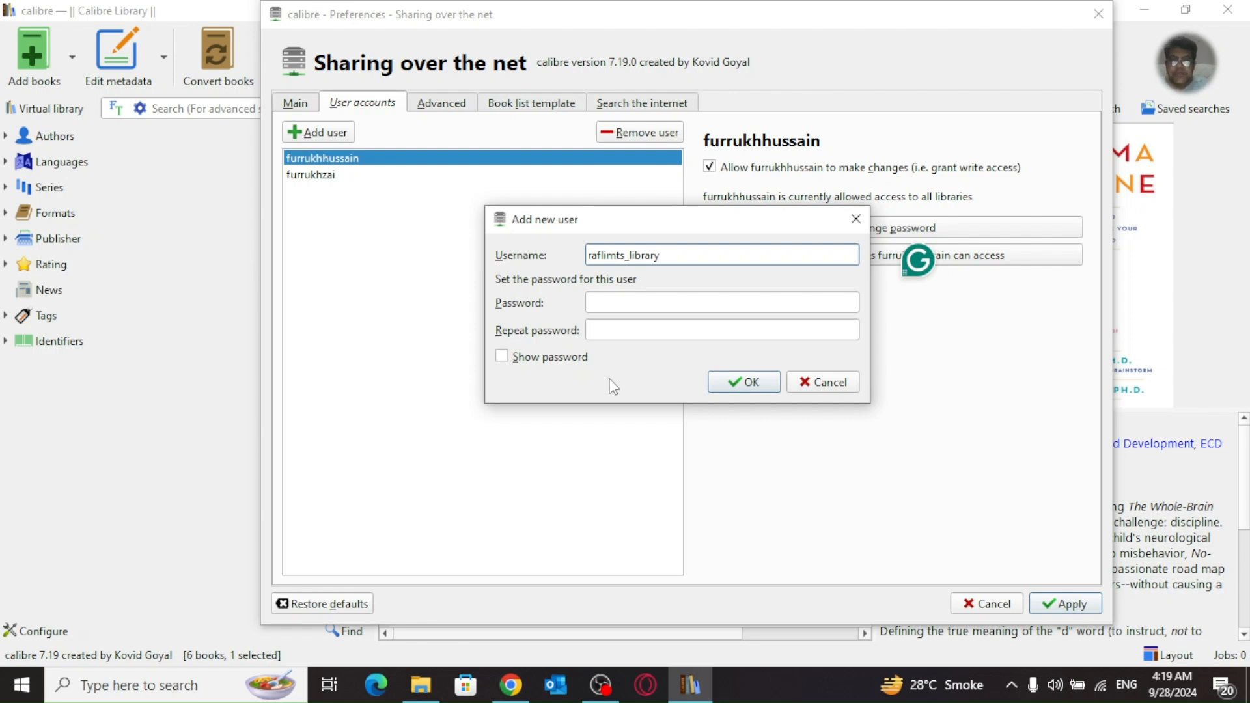
left_click(628, 307)
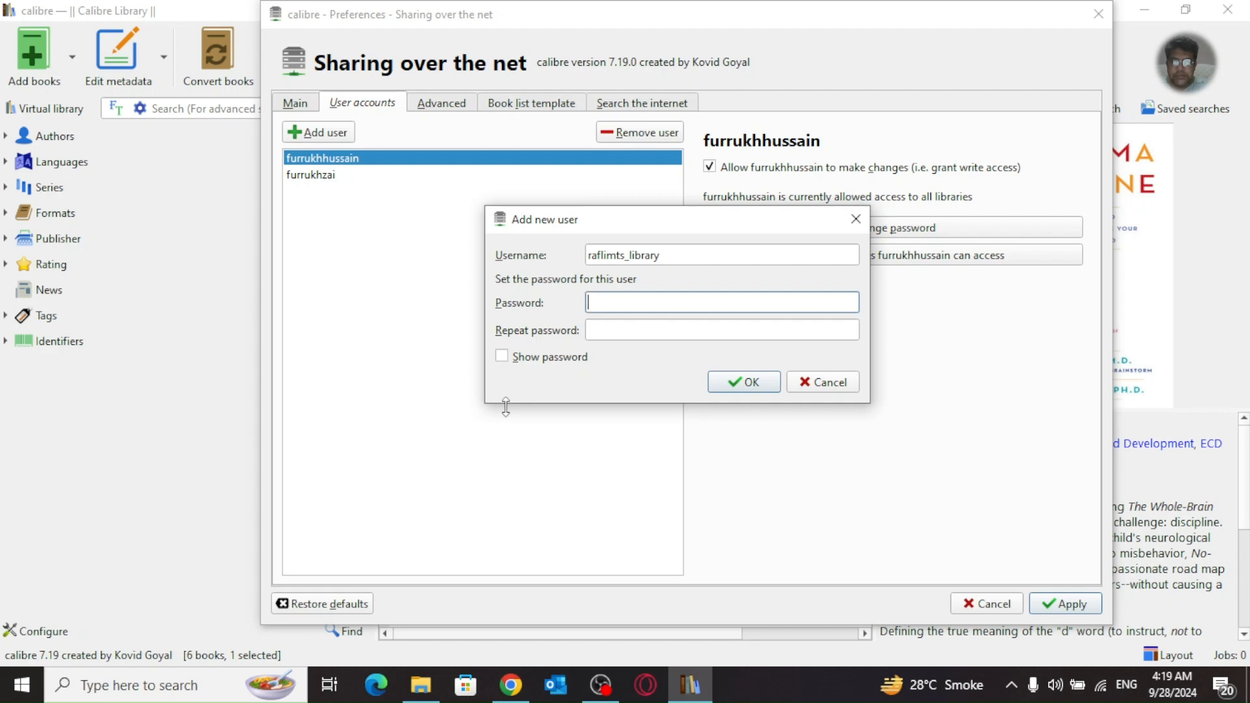
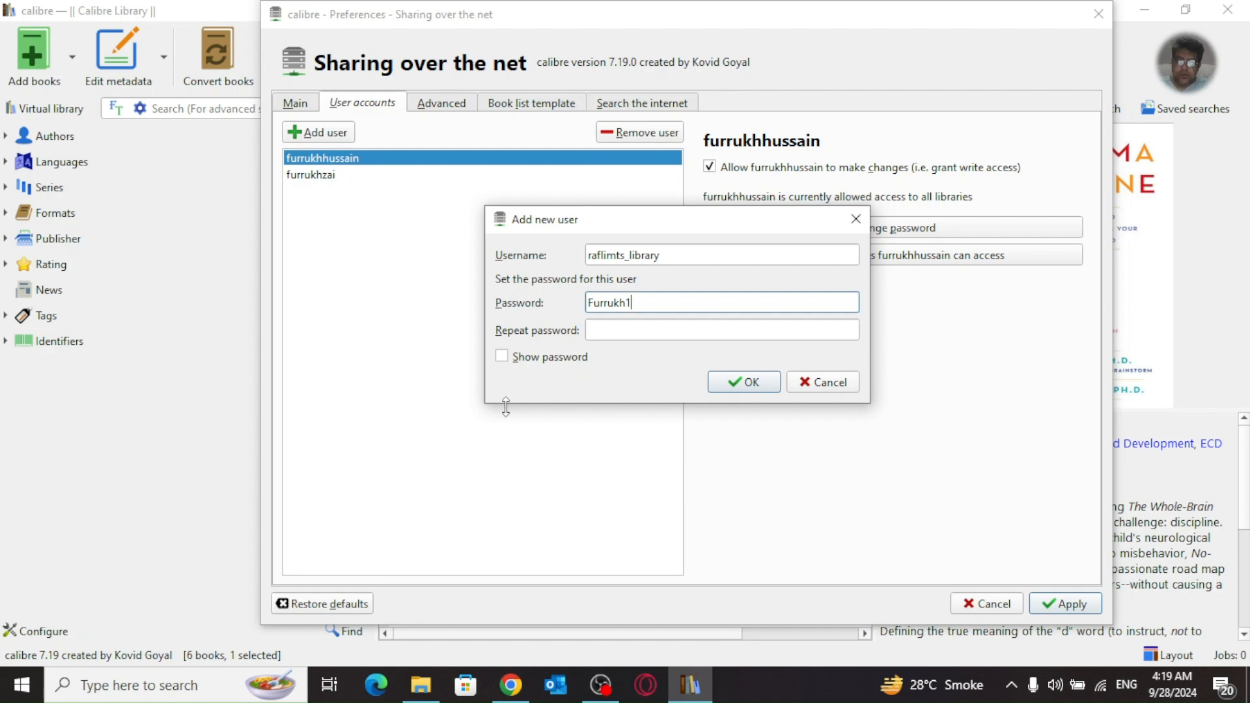
key("Tab")
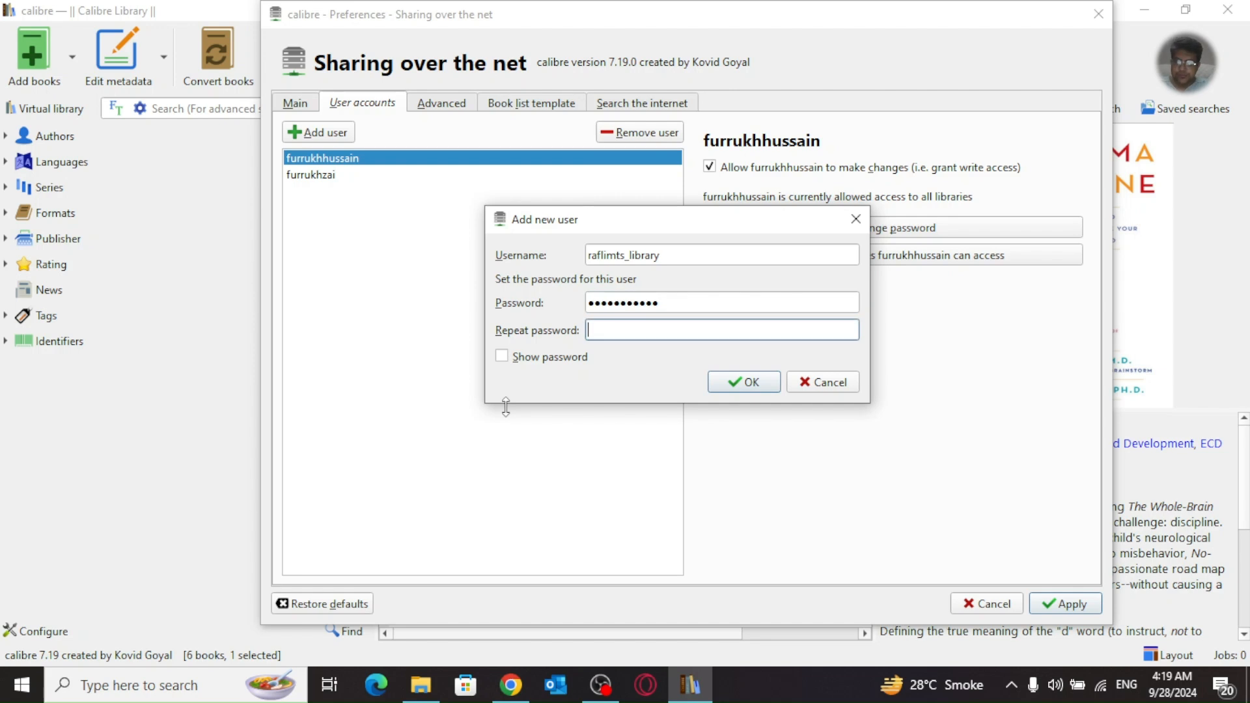
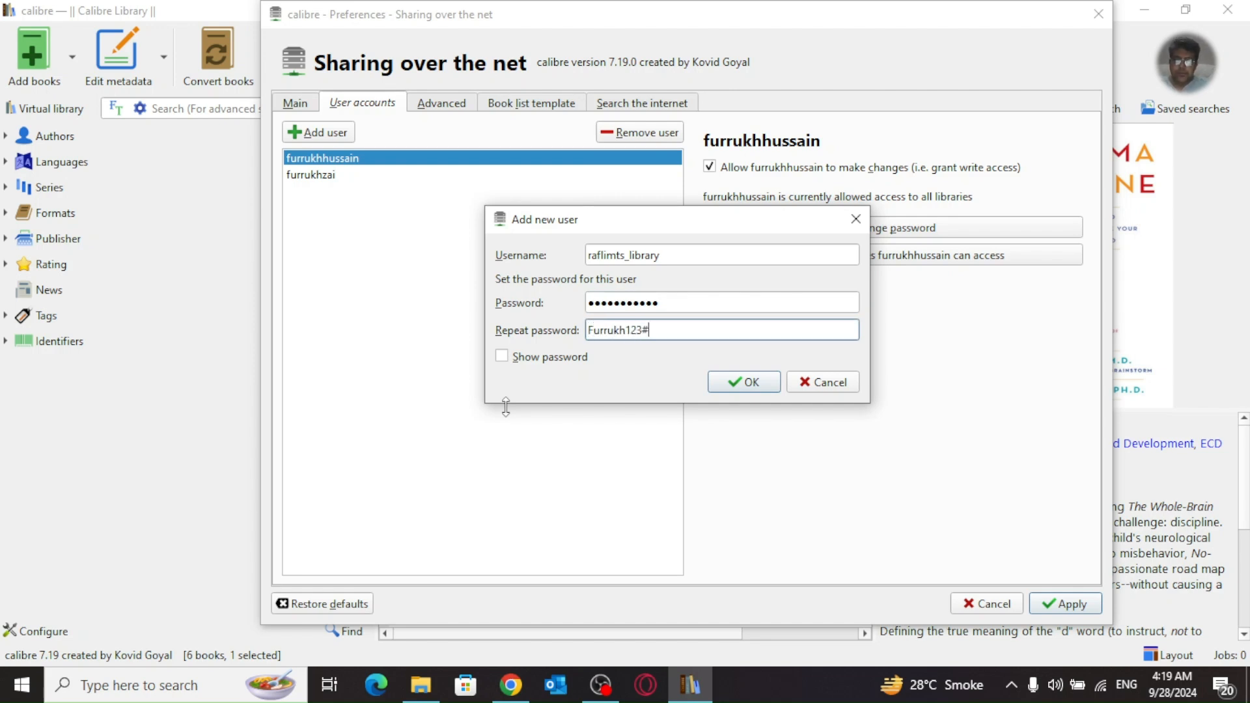
left_click(761, 385)
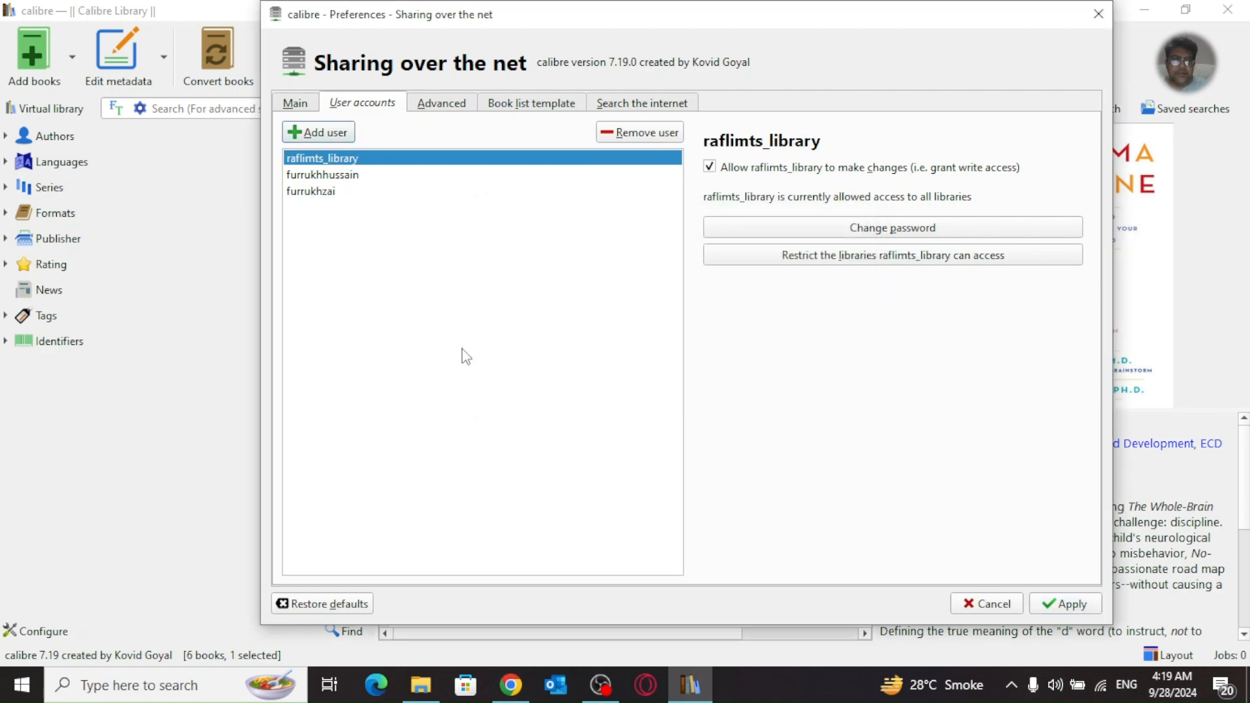
Step: Try adding a user whose username is an e-mail address, with a password
left_click(324, 132)
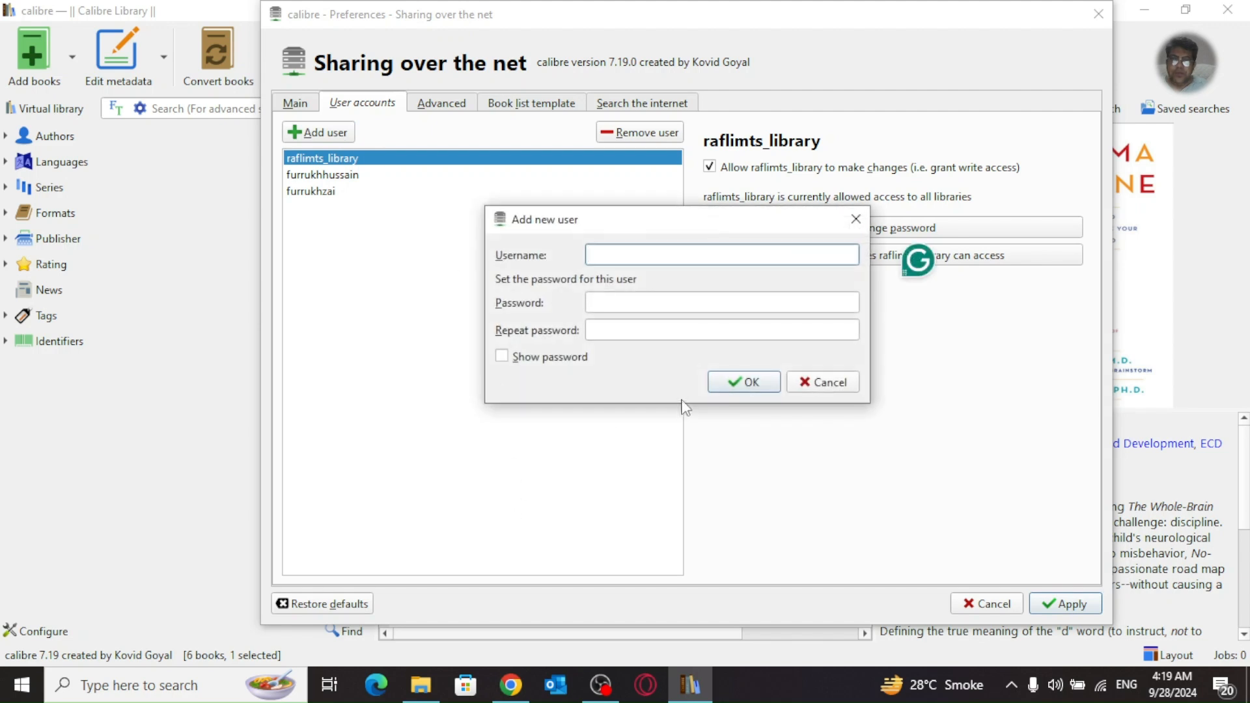
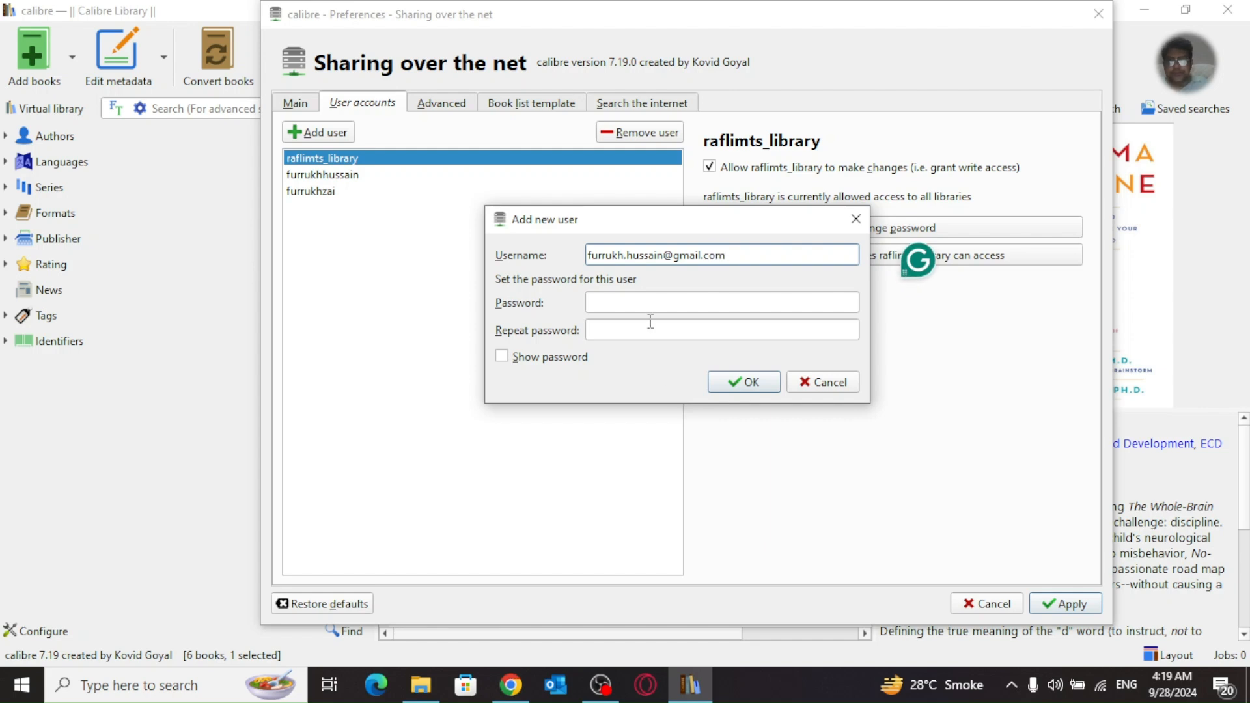
left_click(651, 300)
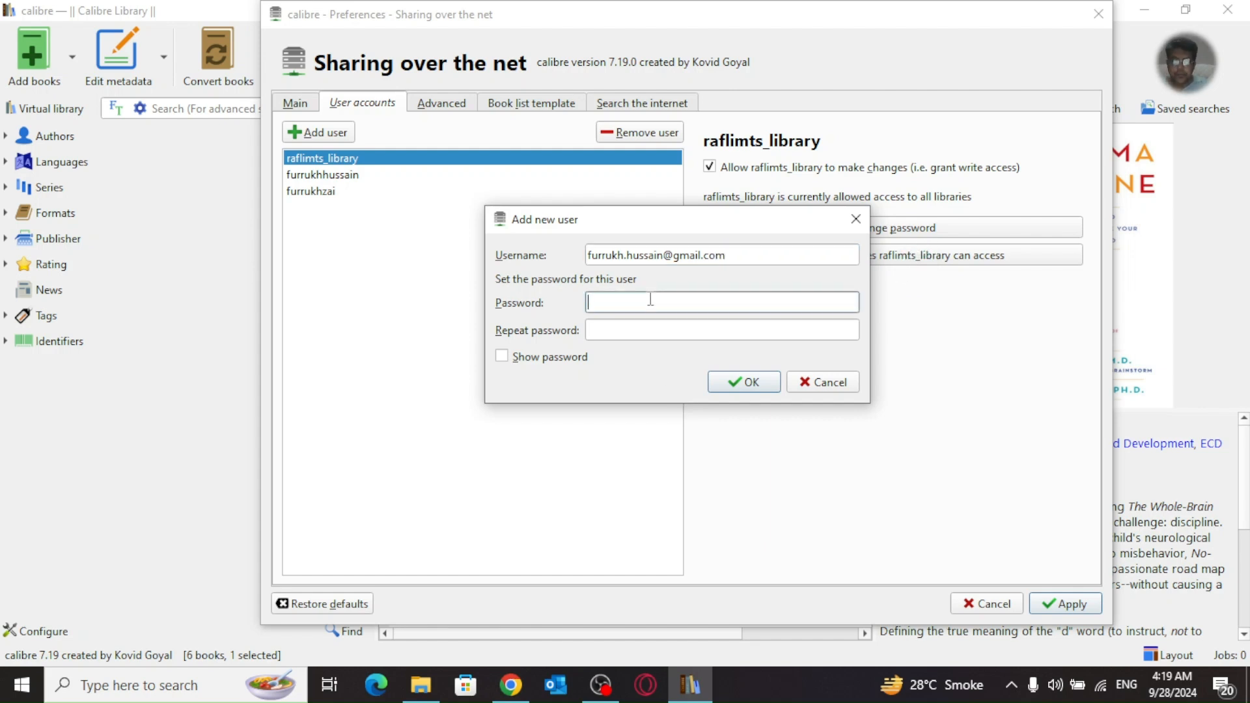
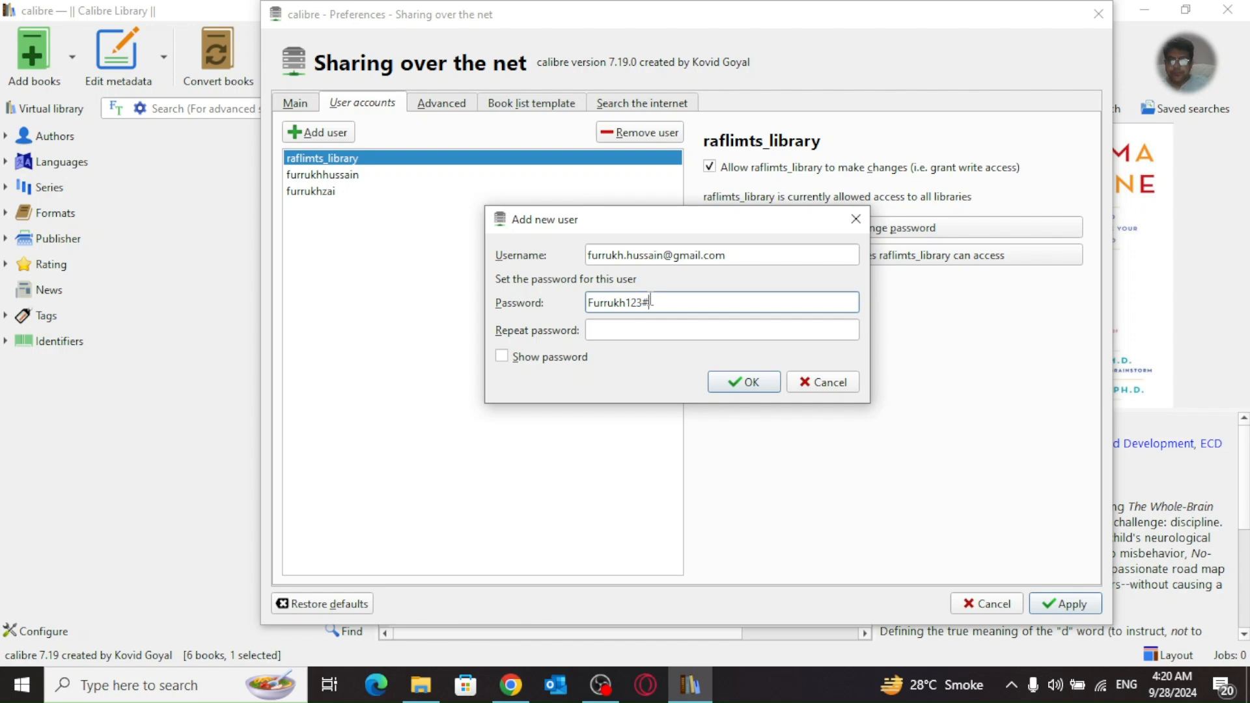
key("Tab")
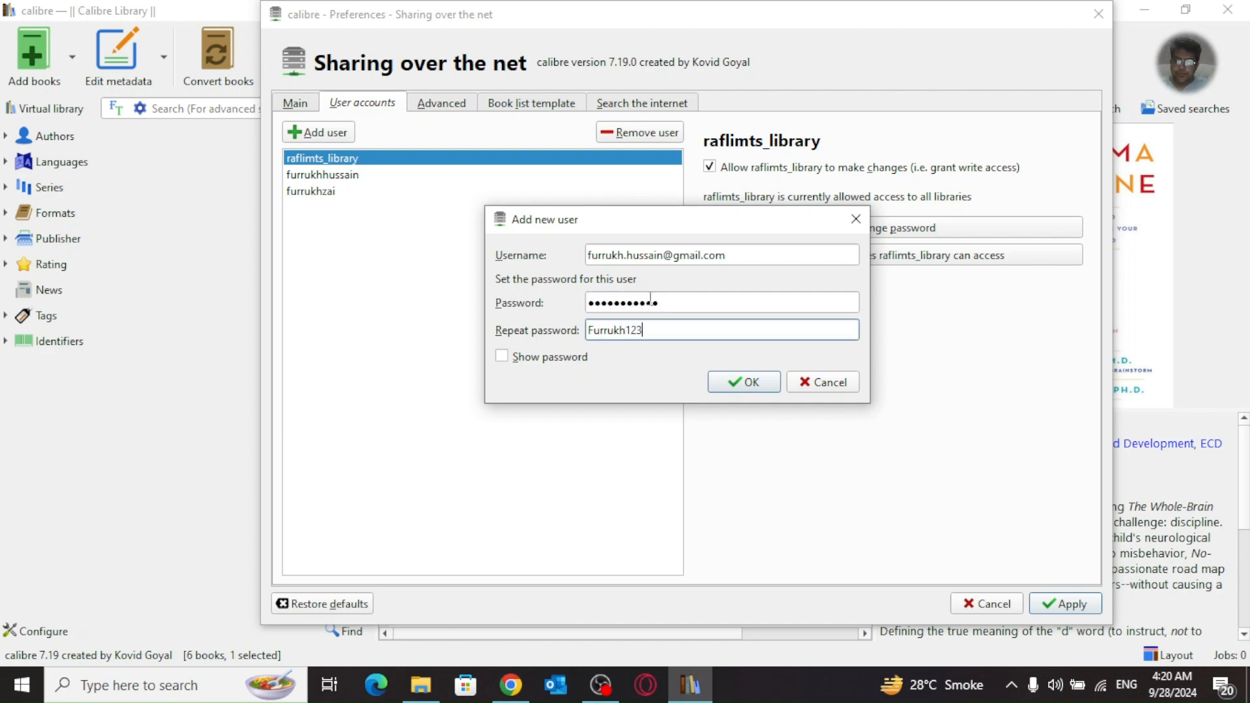
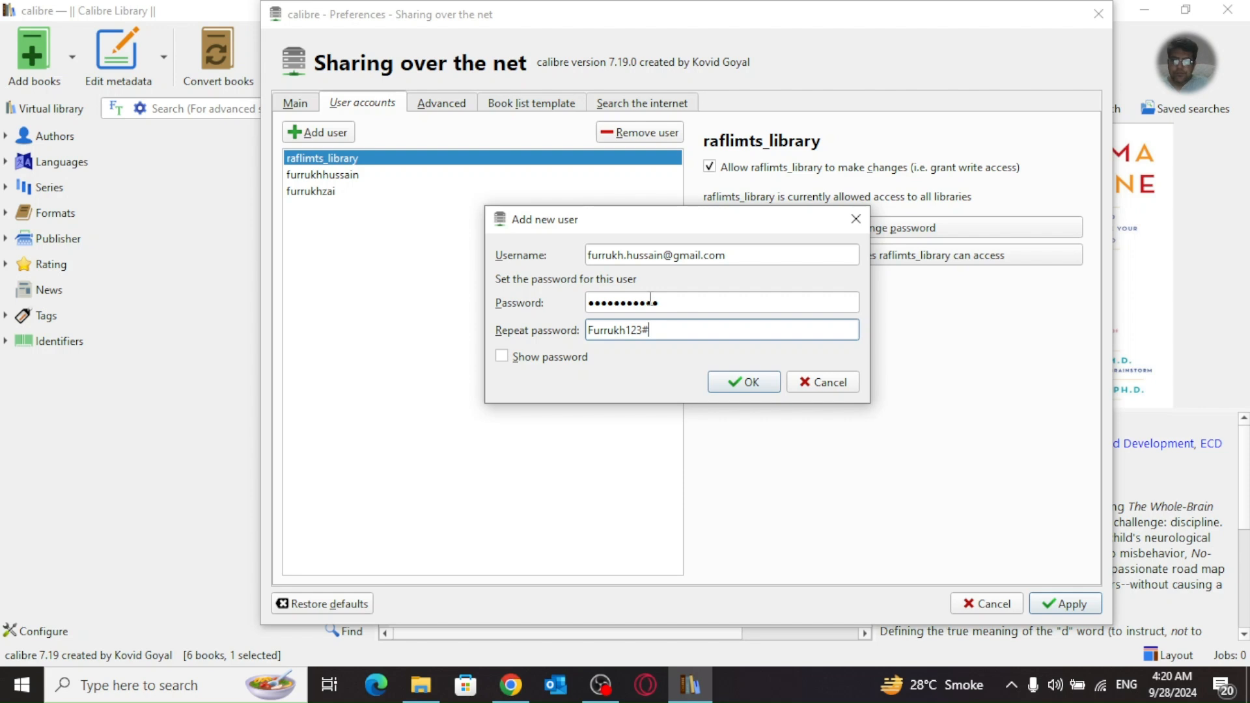
left_click(759, 390)
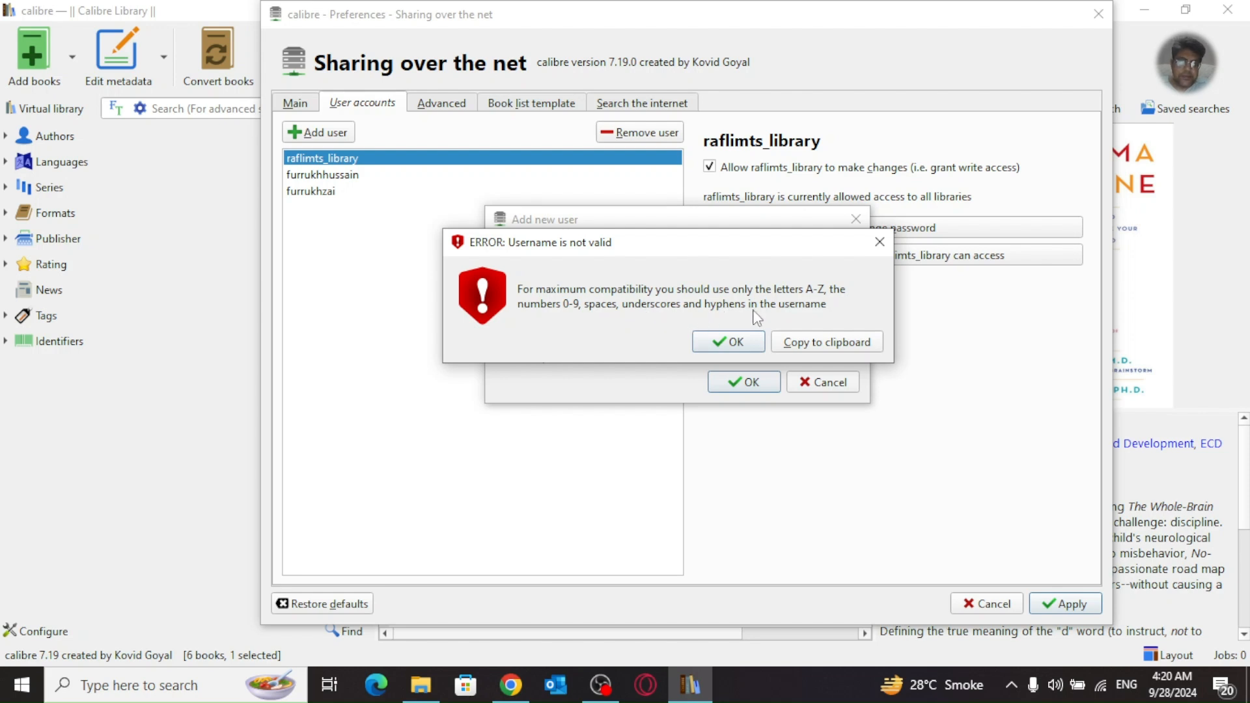
Step: Dismiss the error and fix the username: drop the e-mail domain, replace the dot with an underscore
left_click(742, 343)
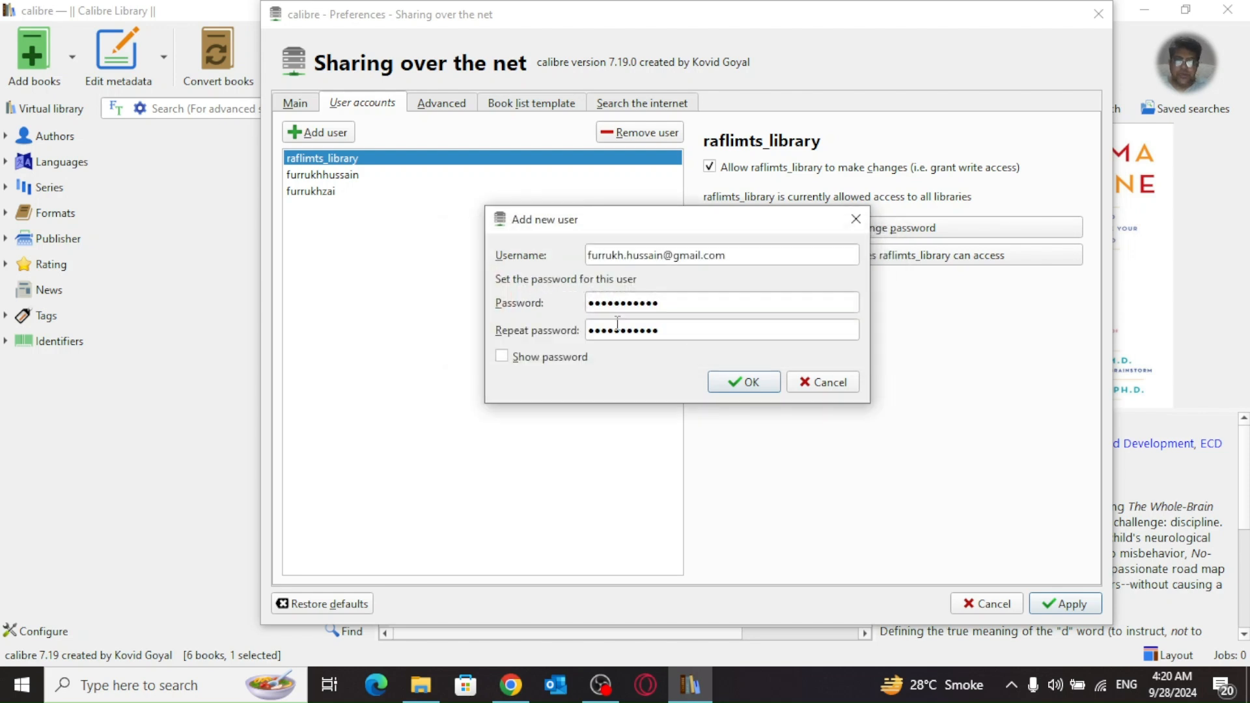
left_click_drag(663, 255, 804, 259)
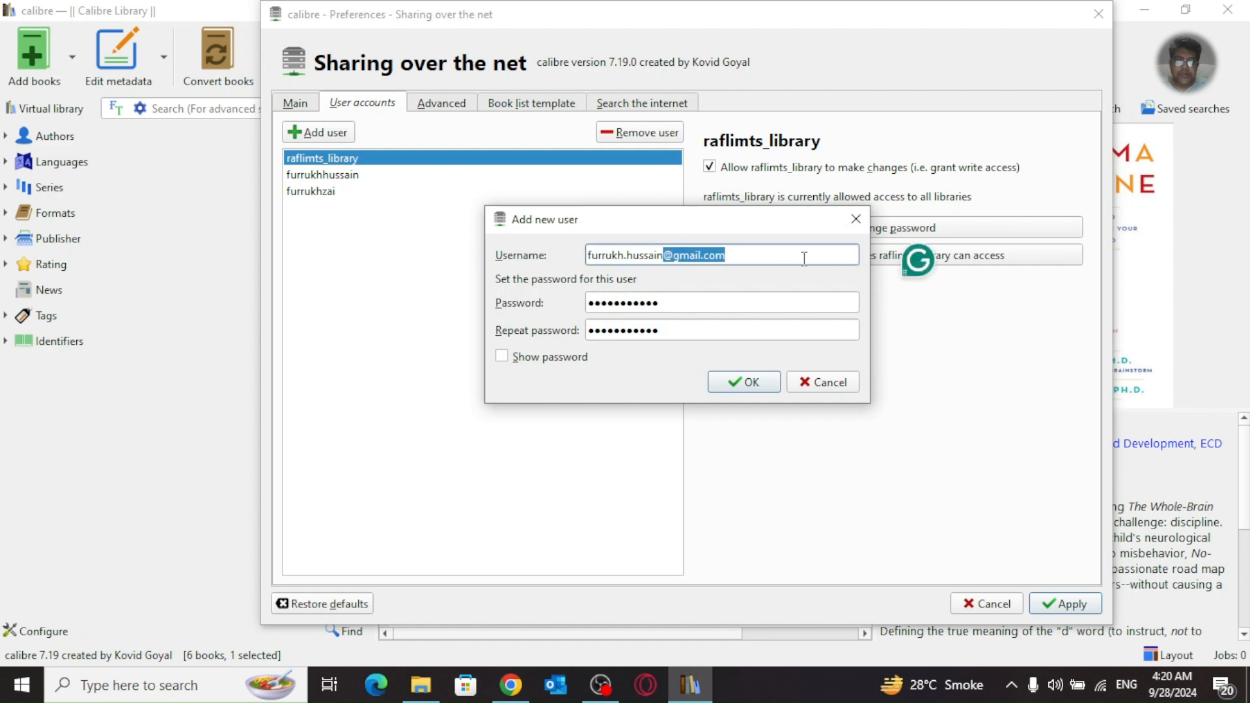
key("BackSpace")
left_click(629, 256)
key("BackSpace")
type("-")
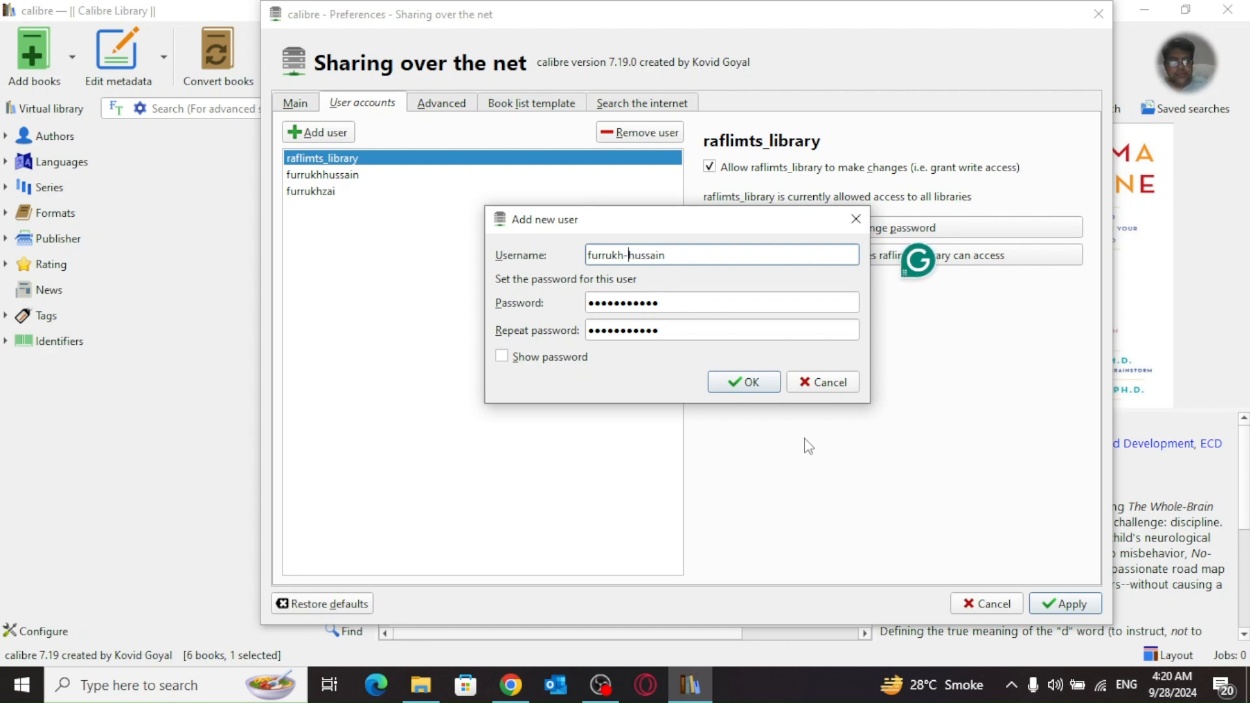
key("BackSpace")
type("_")
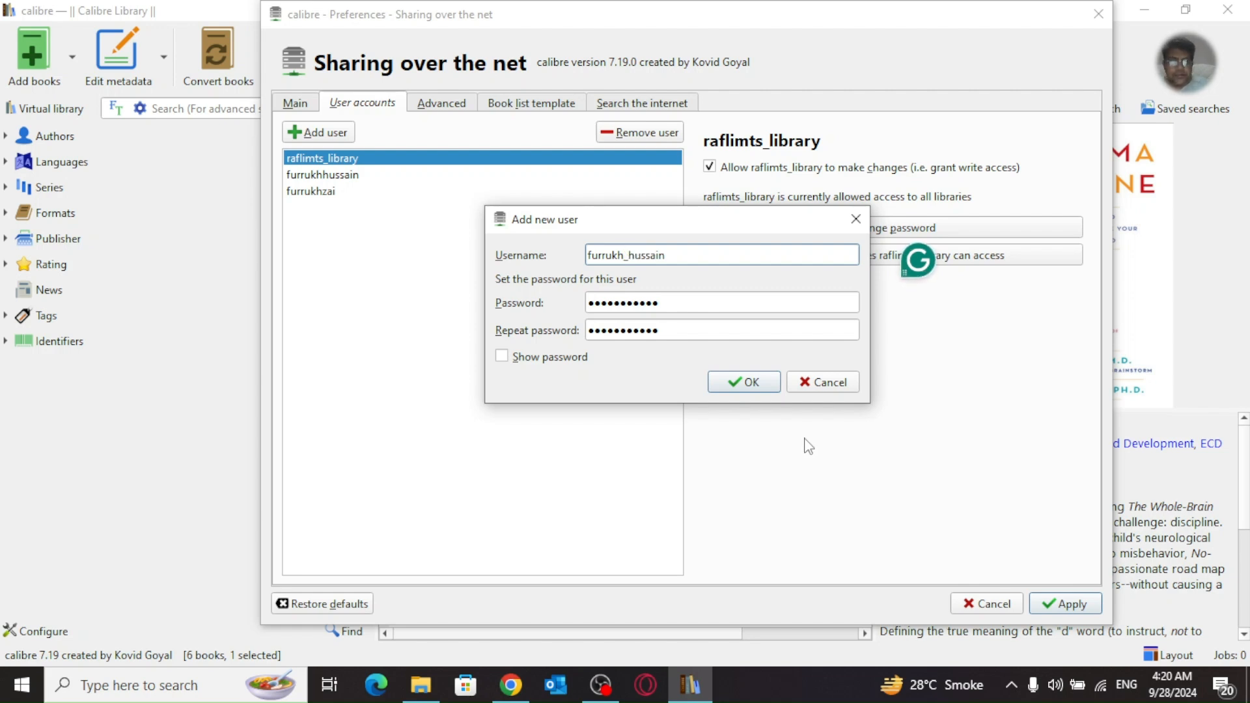
Step: Check the passwords match, confirm the new user, and open the Advanced tab
left_click(568, 363)
left_click(568, 362)
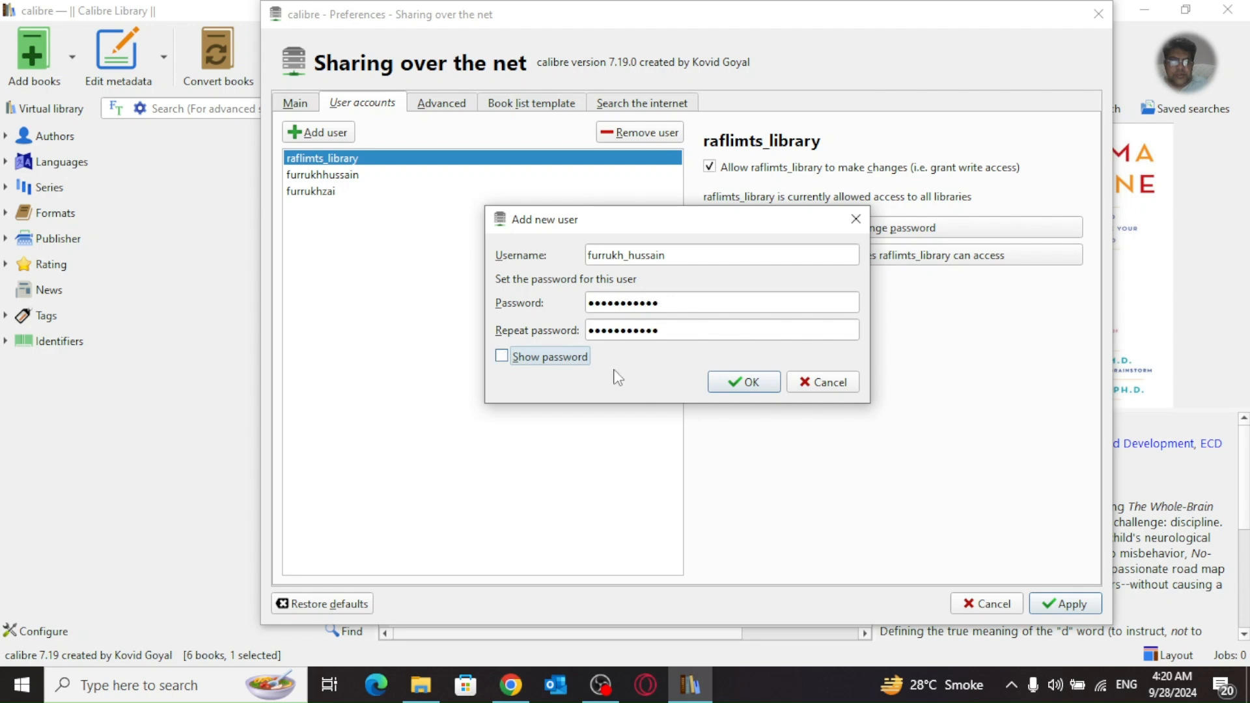
left_click(741, 383)
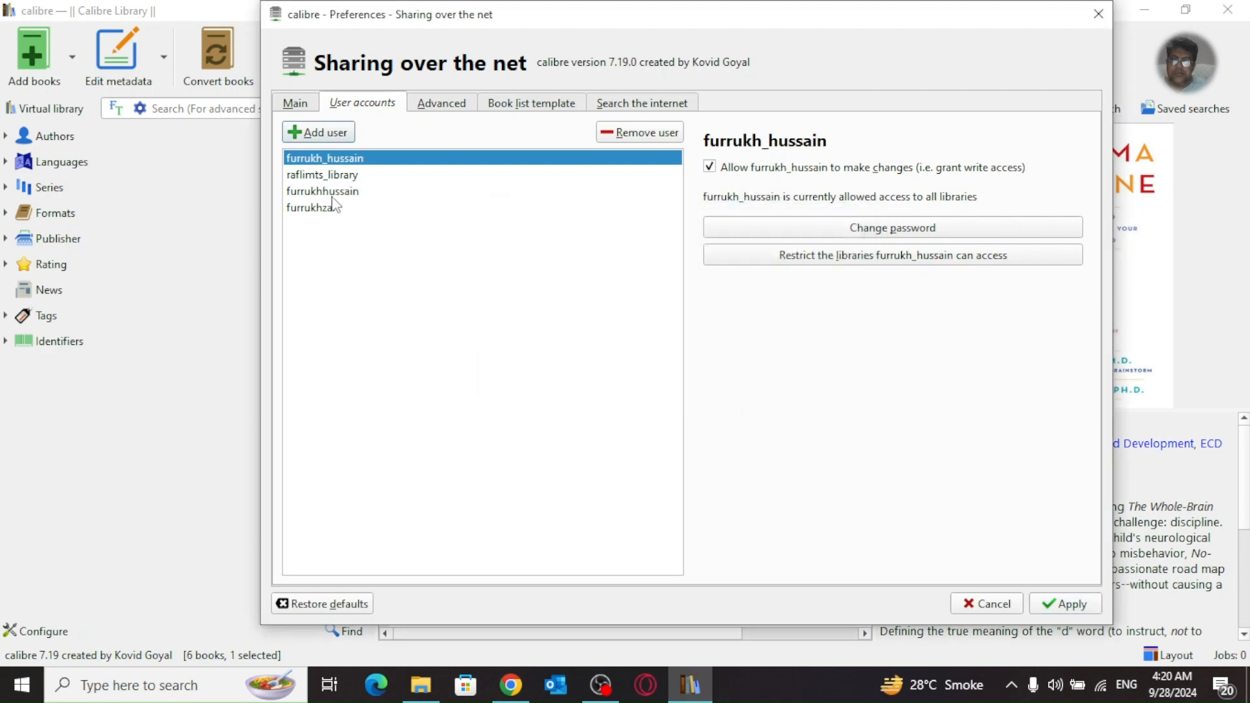
left_click(432, 100)
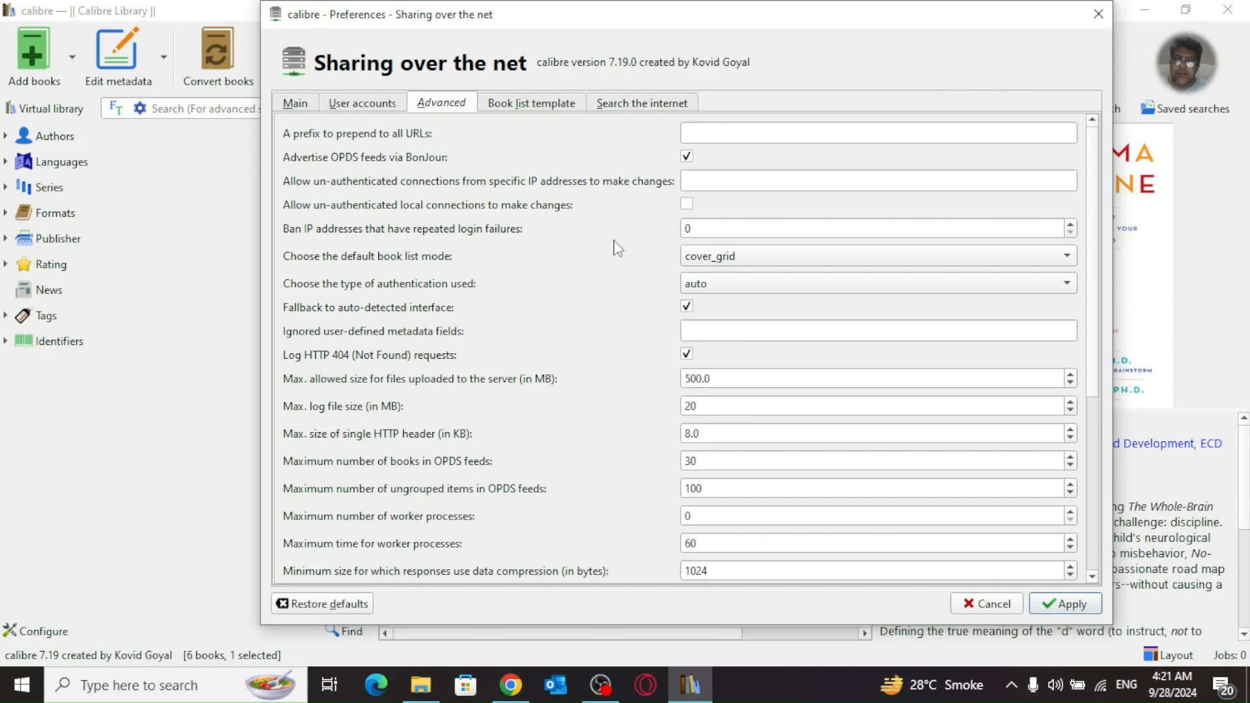
Step: Keep the default book list mode and try basic authentication before reverting to auto
left_click(701, 263)
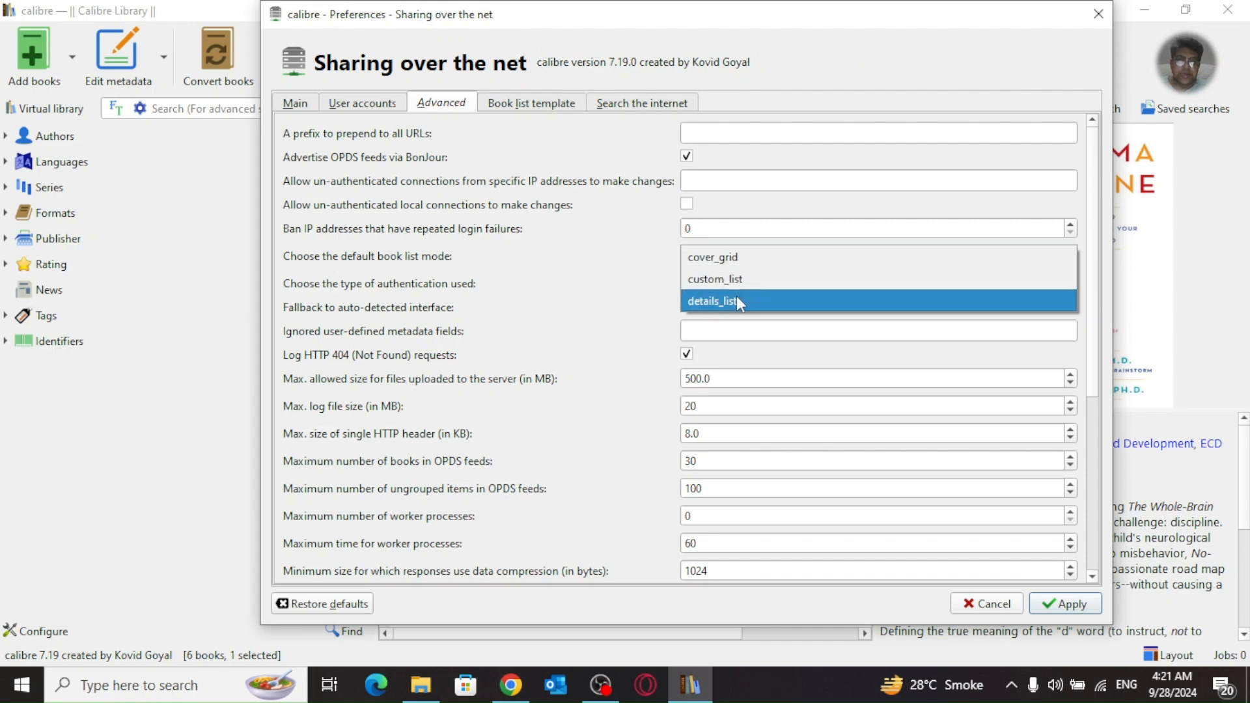
left_click(619, 297)
left_click(761, 291)
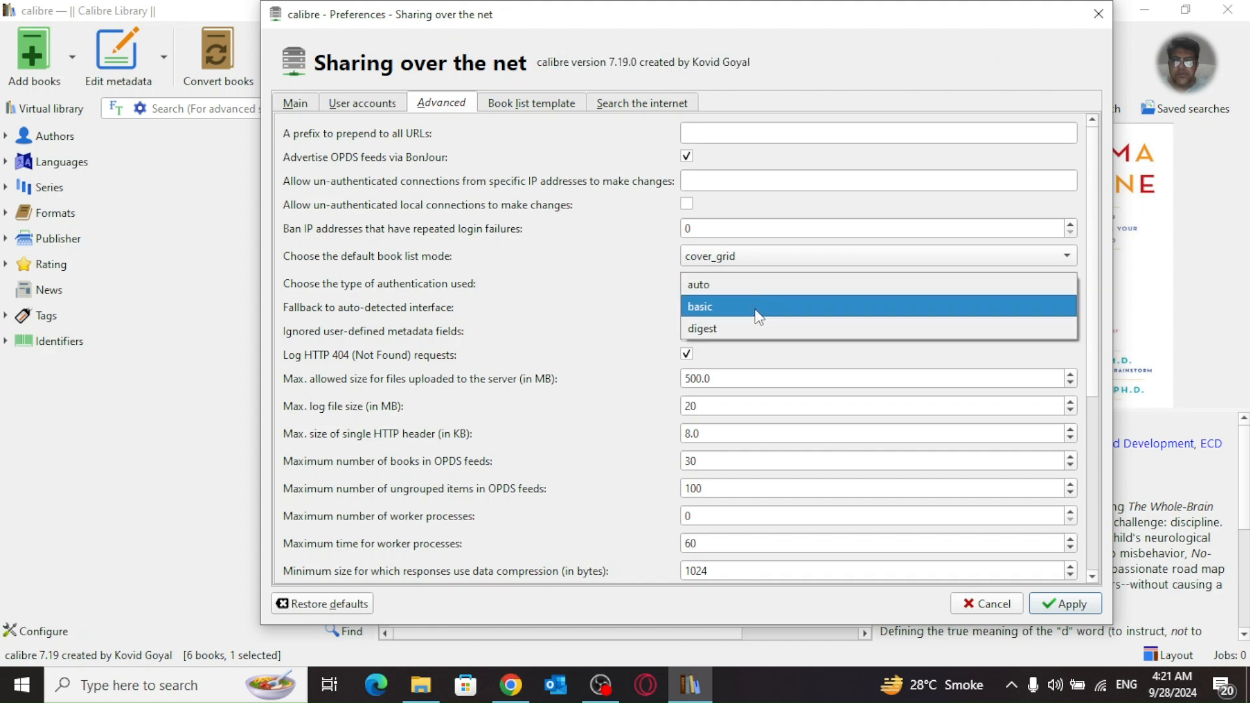
left_click(715, 310)
left_click(720, 291)
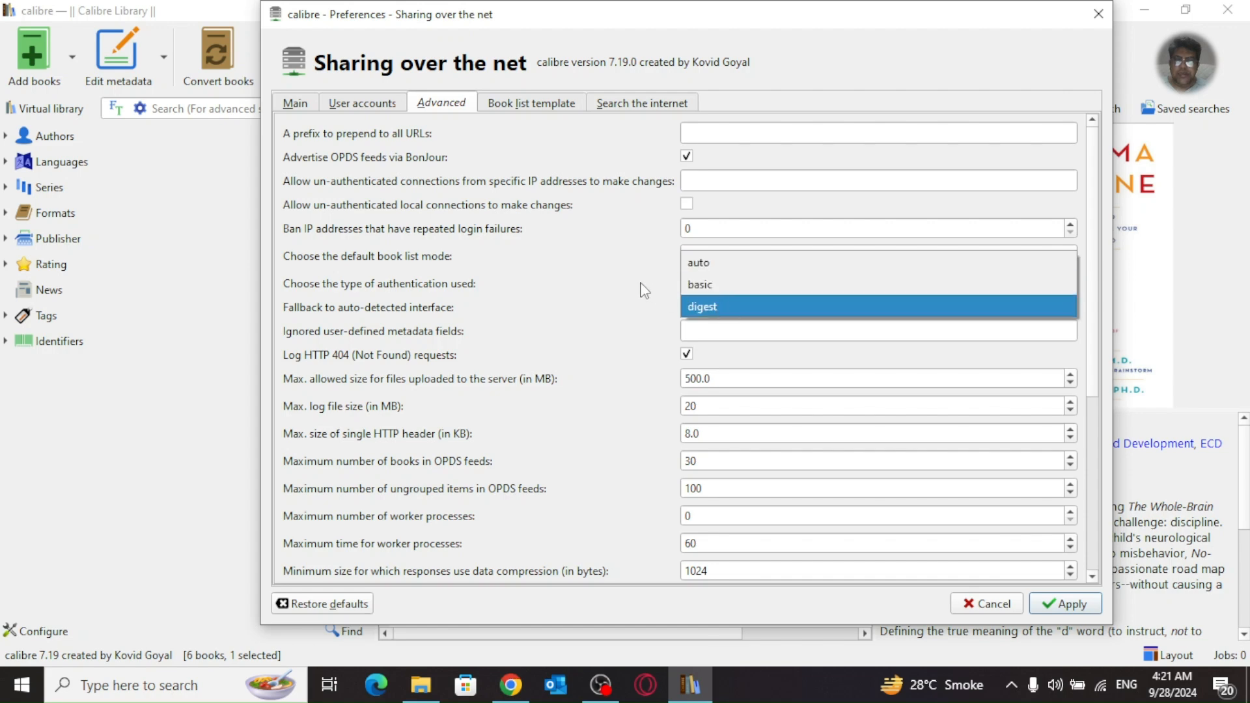
left_click(683, 271)
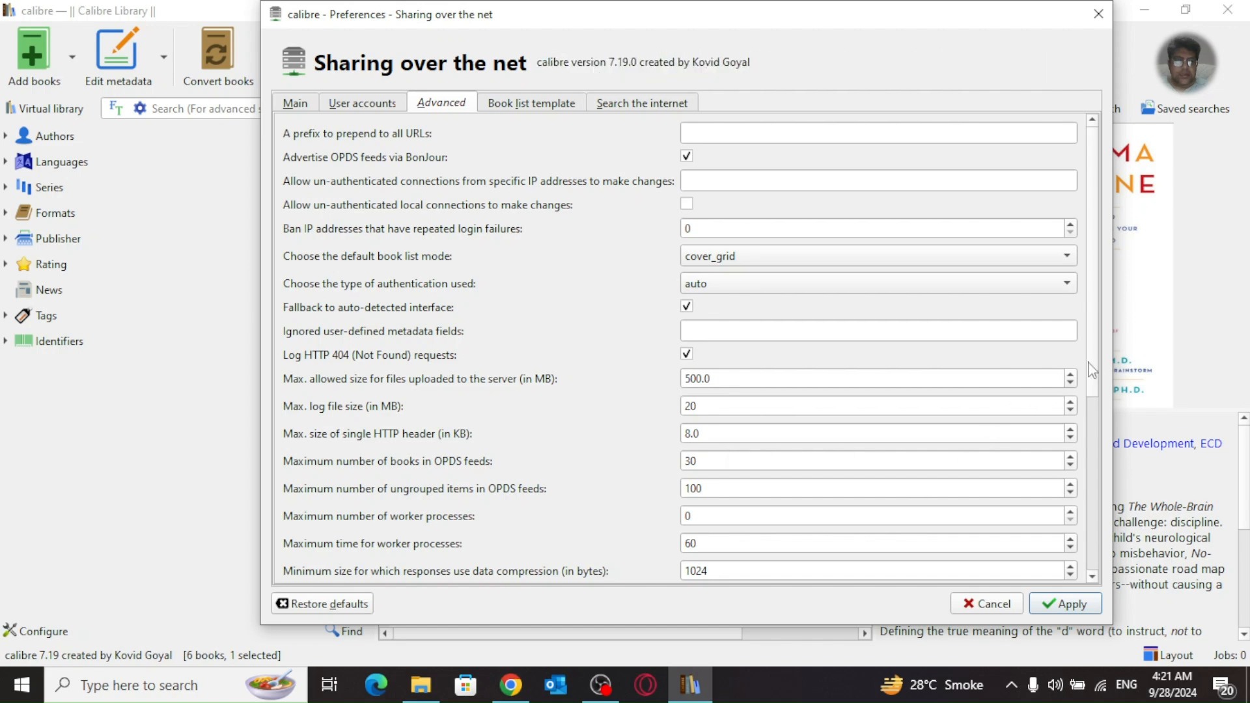
Step: Scroll through the remaining advanced options, then open the Book list template tab
scroll(1101, 404, "down", 2)
scroll(1101, 404, "down", 2)
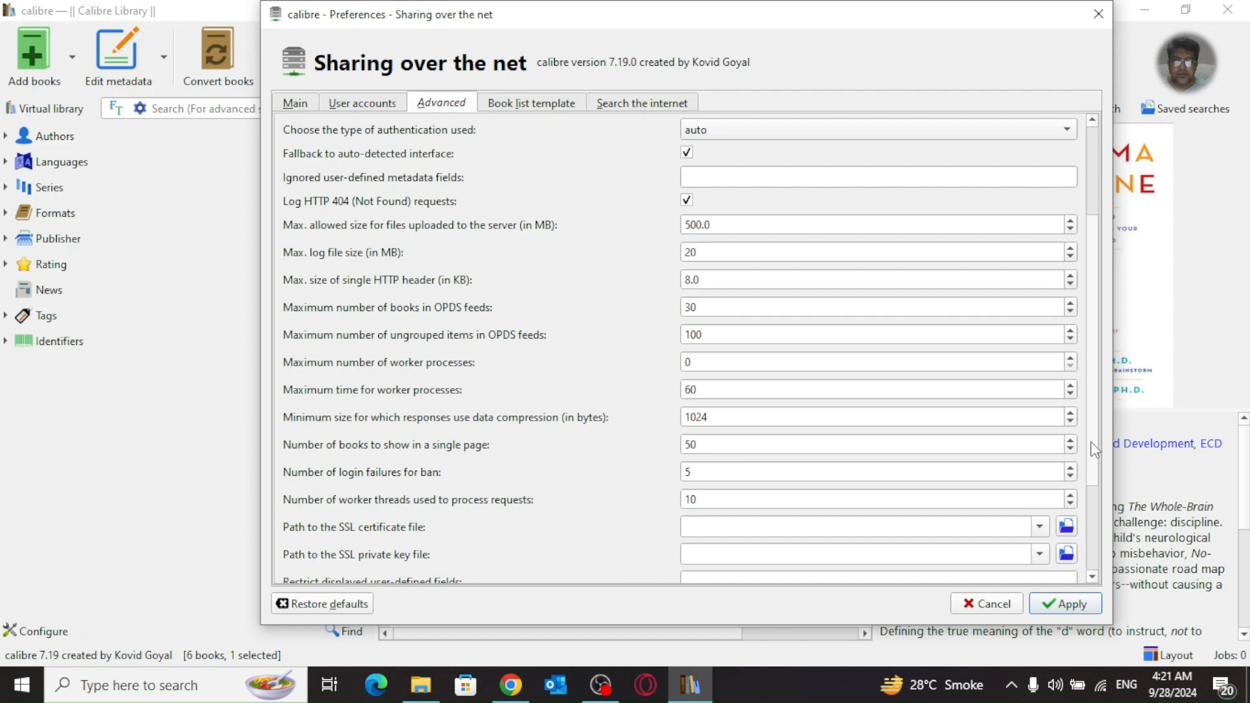
scroll(1095, 456, "down", 1)
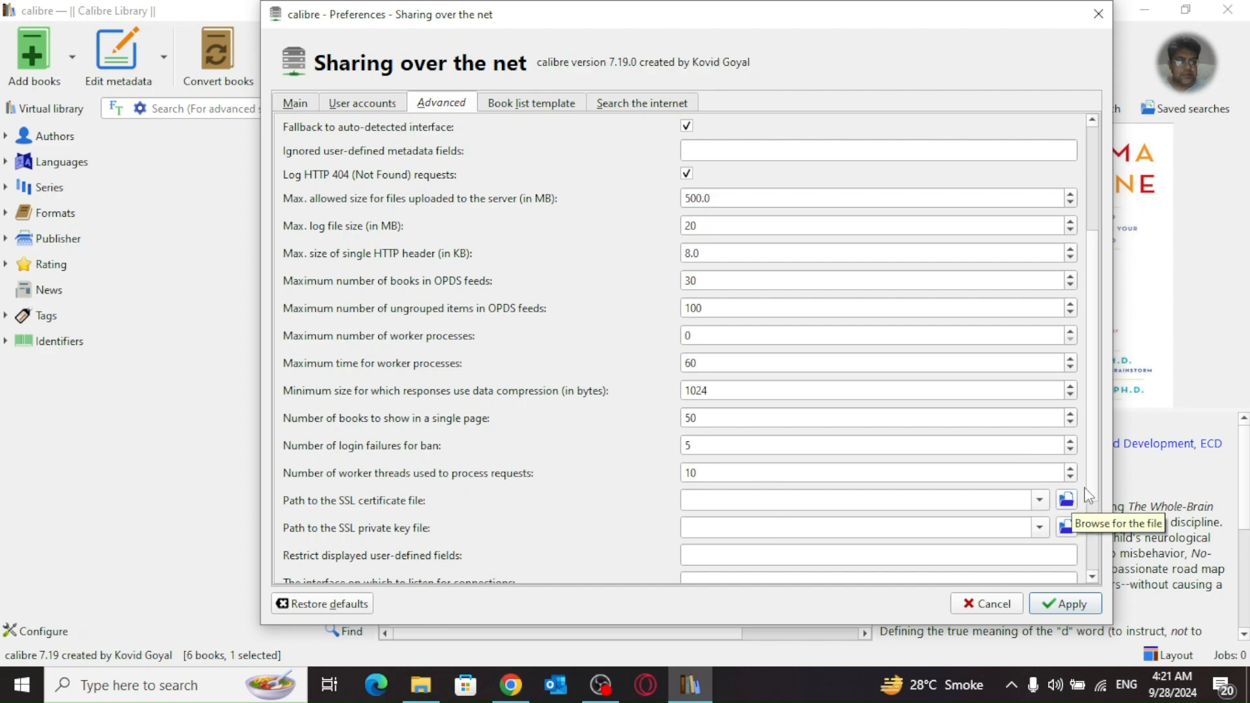
scroll(1094, 514, "down", 3)
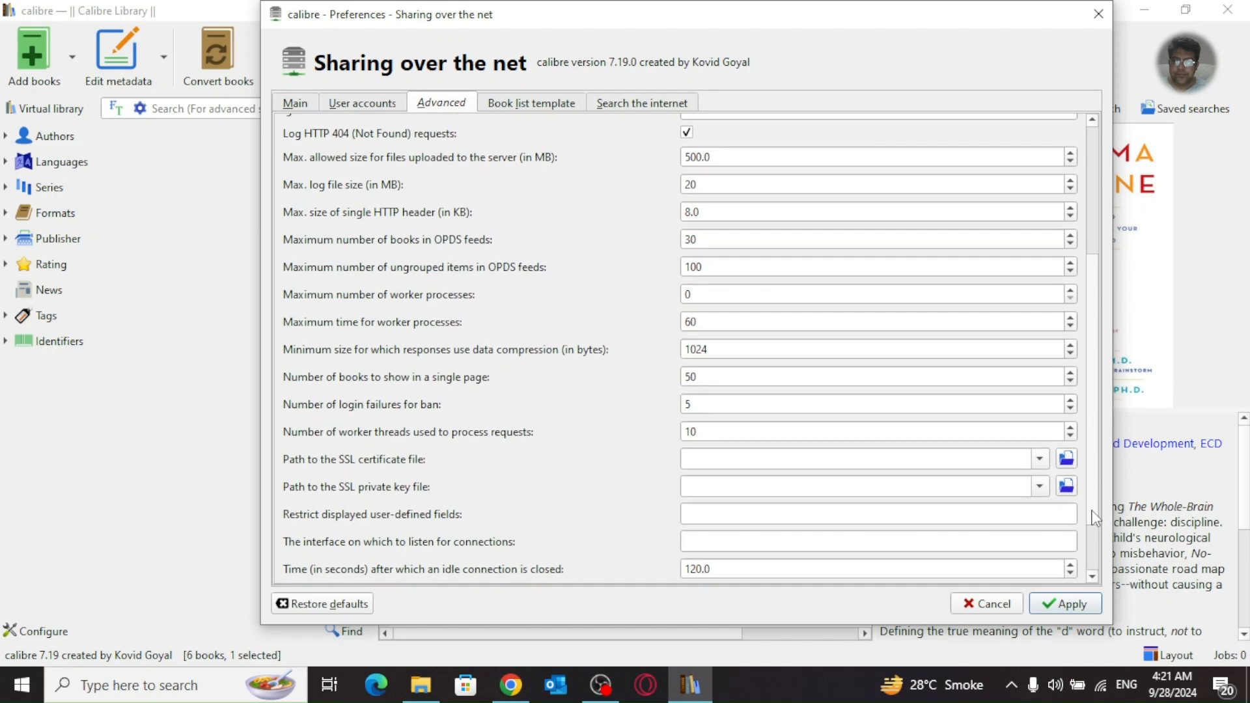
scroll(1094, 514, "down", 3)
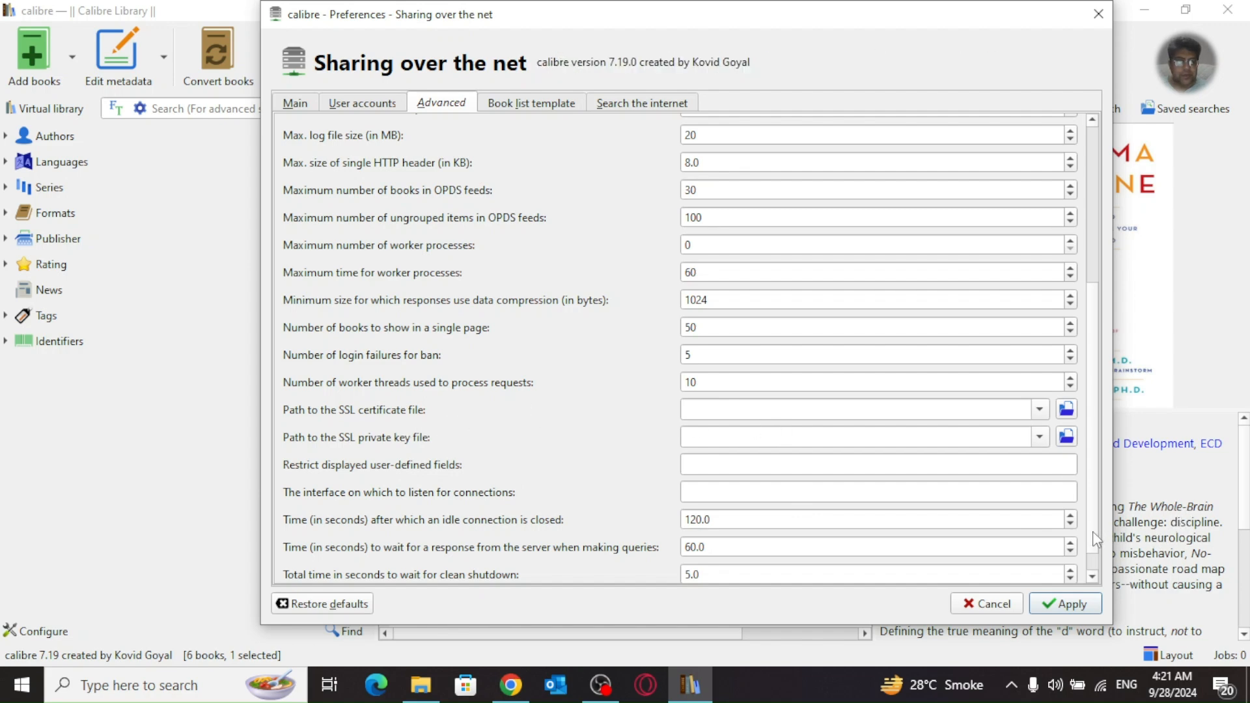
scroll(1096, 553, "down", 1)
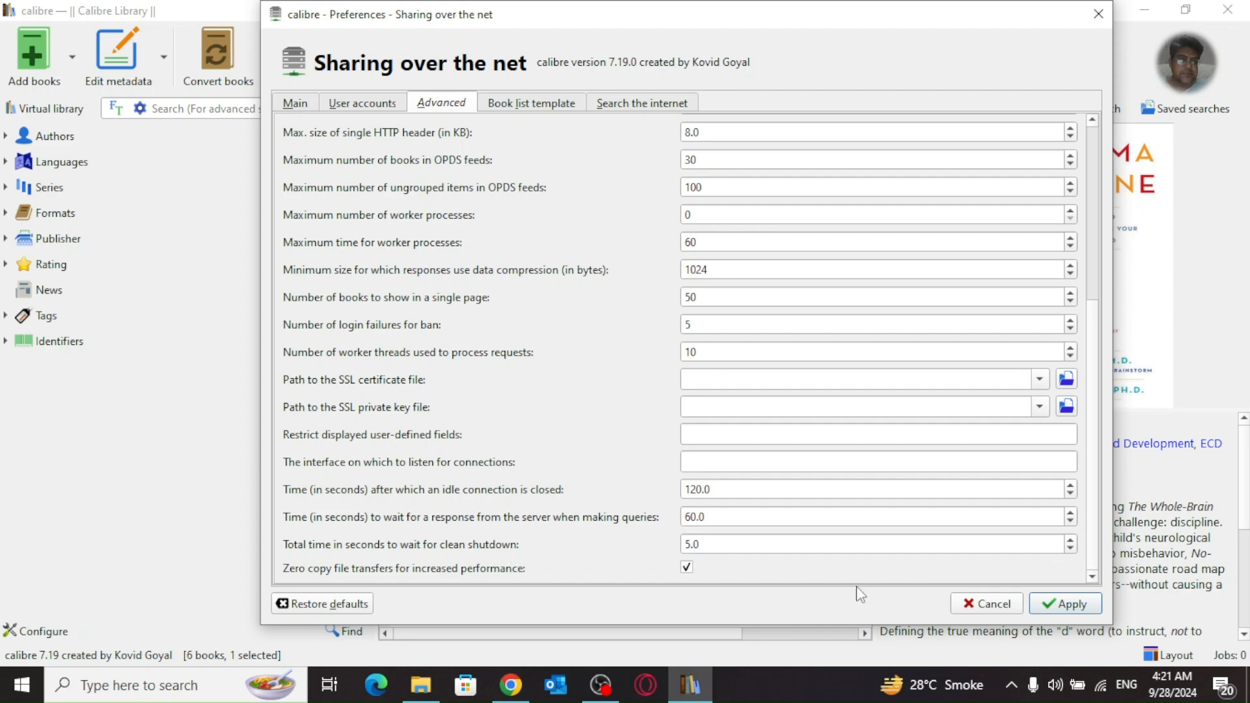
left_click(541, 96)
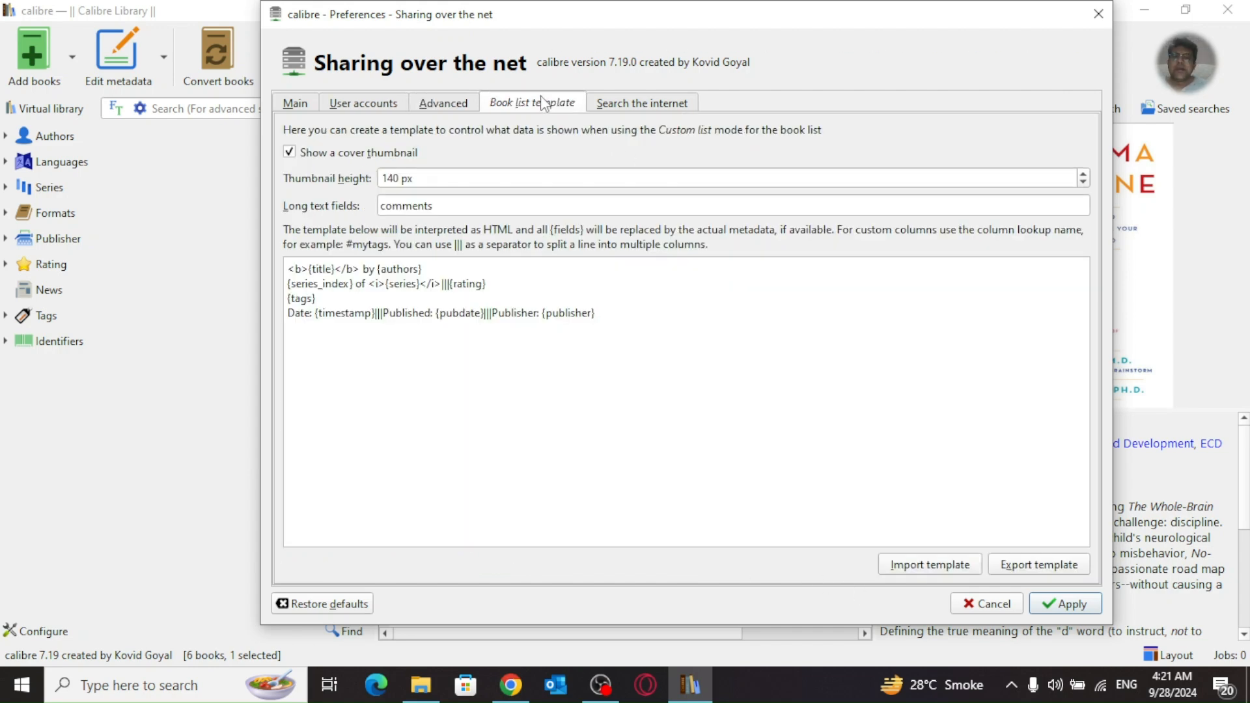
left_click(396, 177)
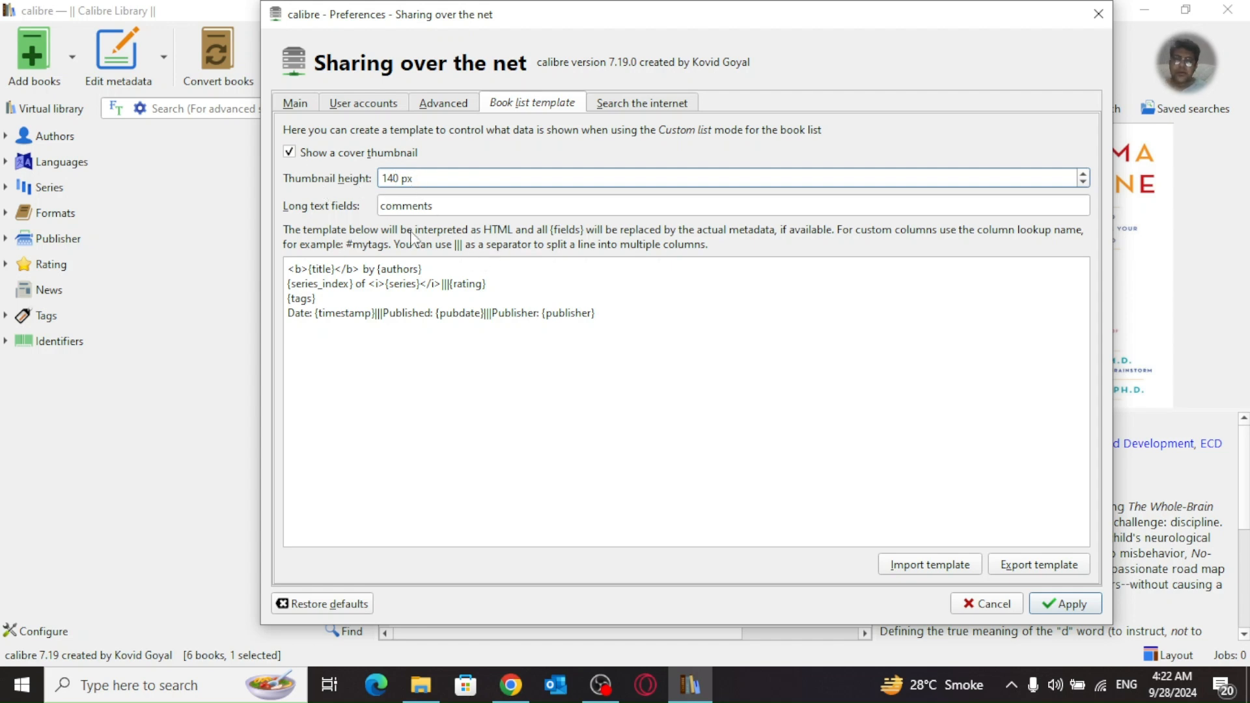
key("BackSpace")
key("BackSpace")
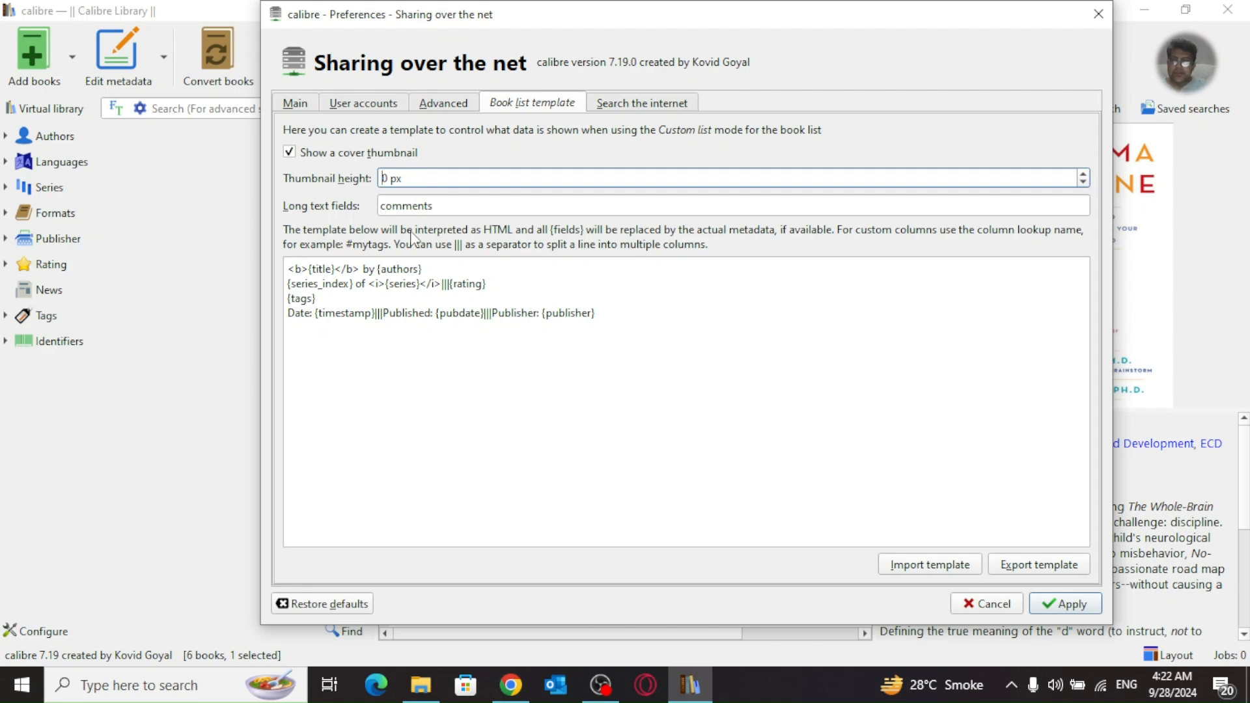
type("10")
key("BackSpace")
key("BackSpace")
type("20")
key("BackSpace")
key("BackSpace")
type("6")
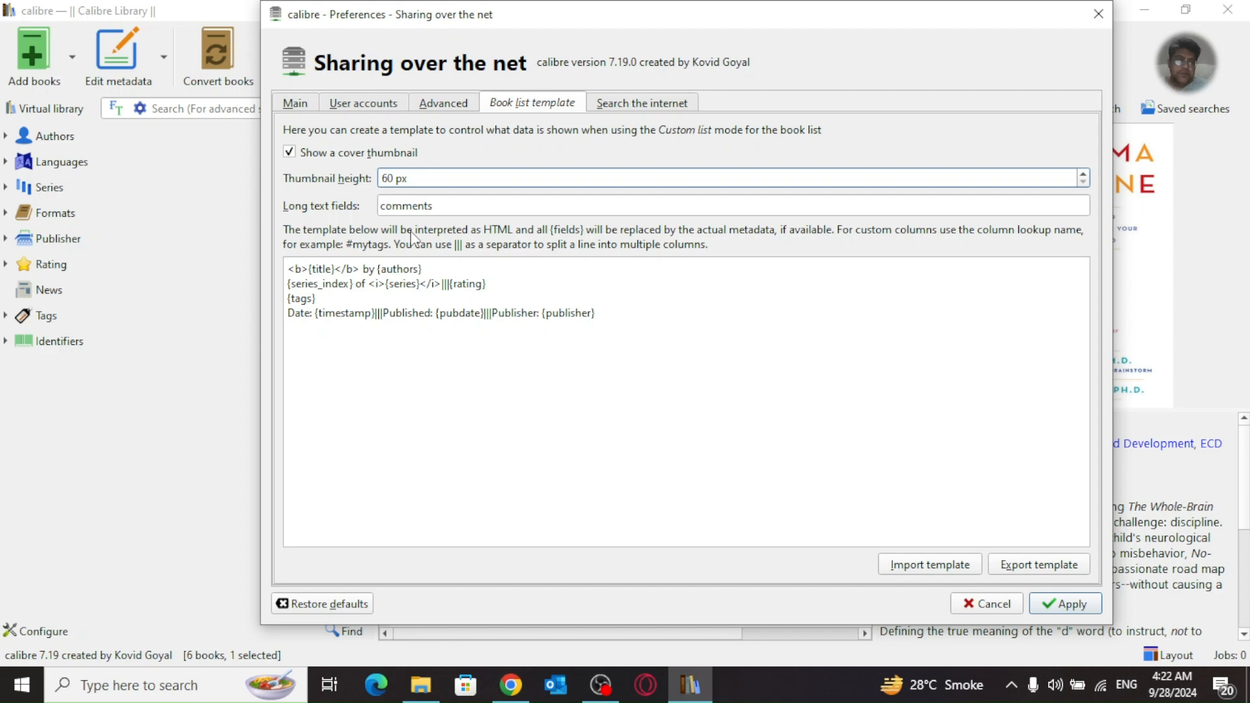
key("BackSpace")
type("14")
left_click(373, 314)
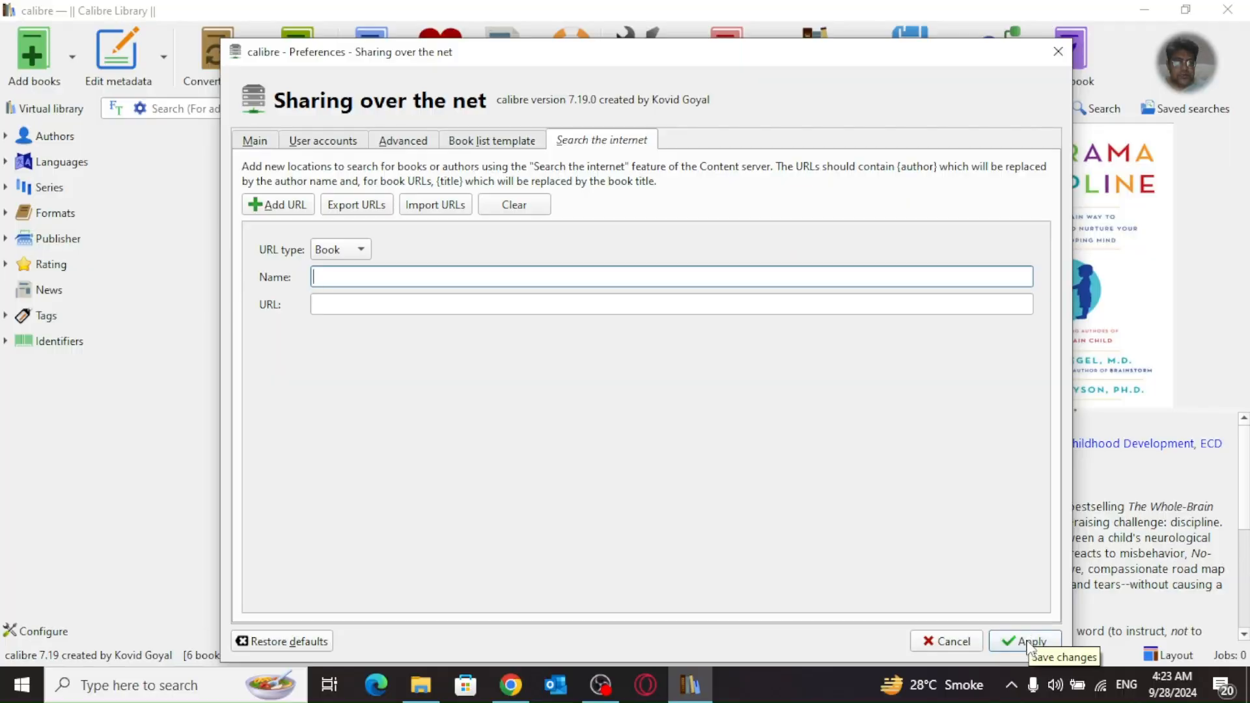
Step: Apply the sharing changes, acknowledge the restart-needed warning, and close Preferences
left_click(1027, 643)
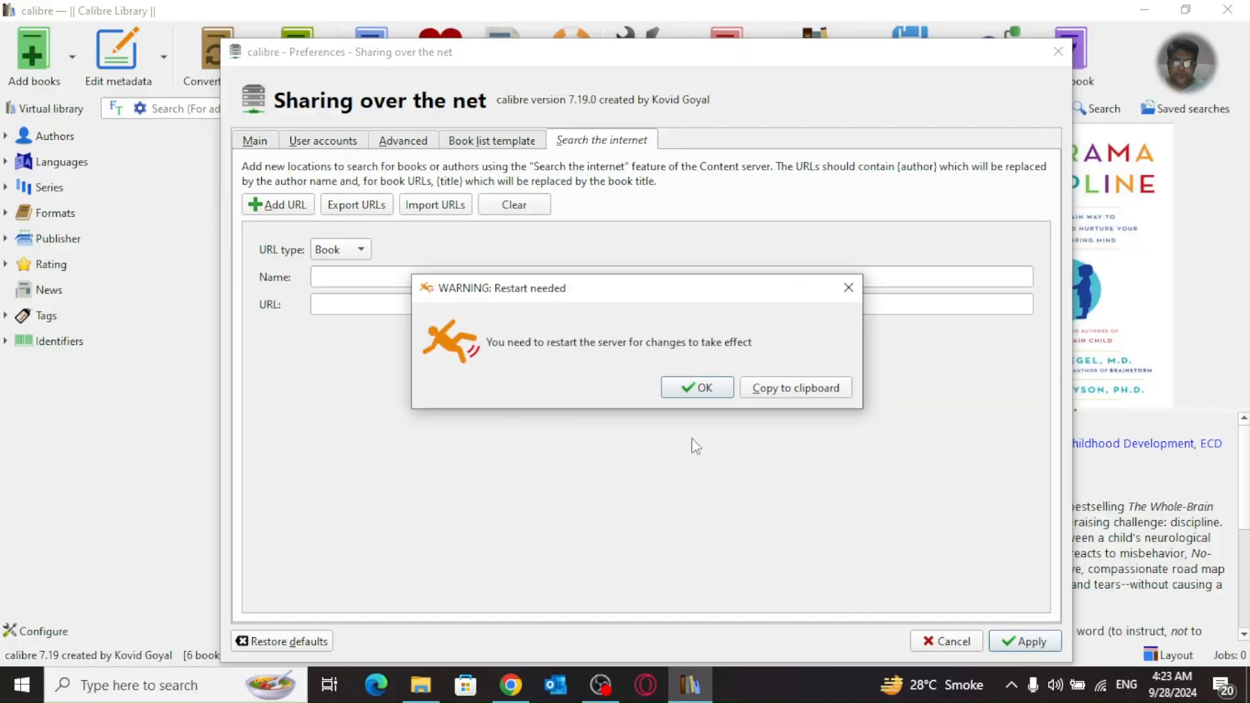
left_click(708, 390)
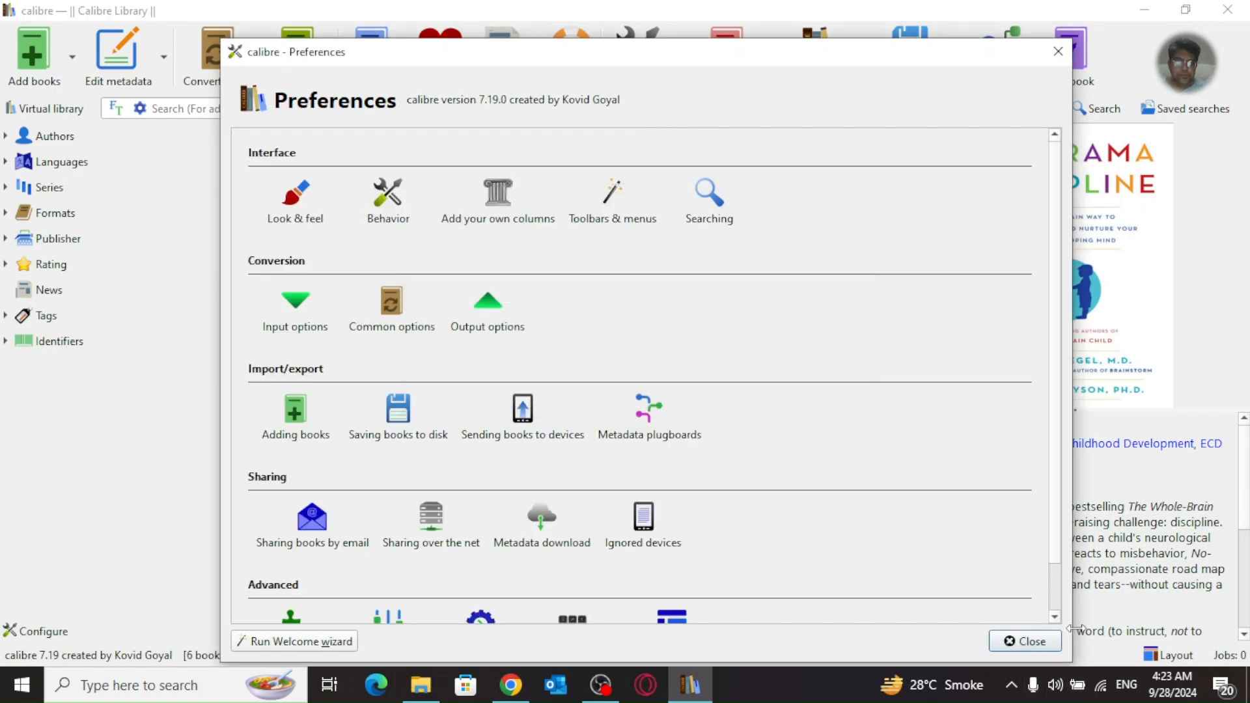
left_click(1042, 641)
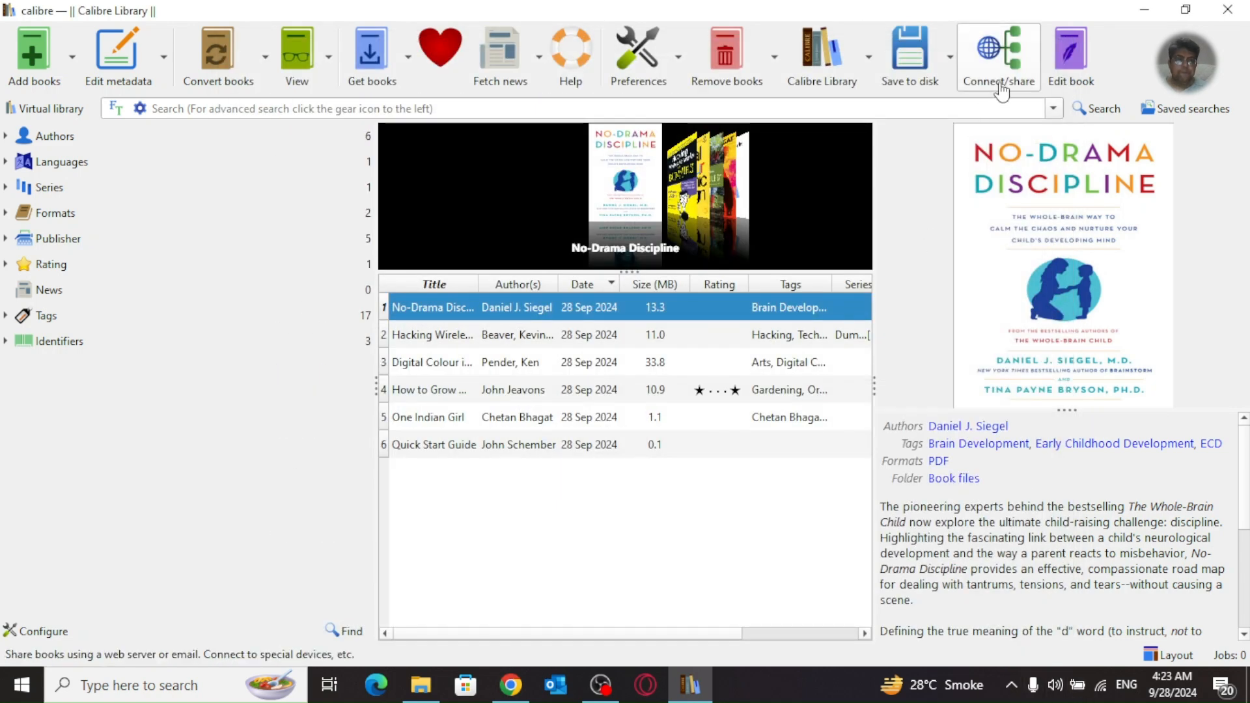
Step: Dismiss the Connect/share menu and quit calibre
left_click(1002, 86)
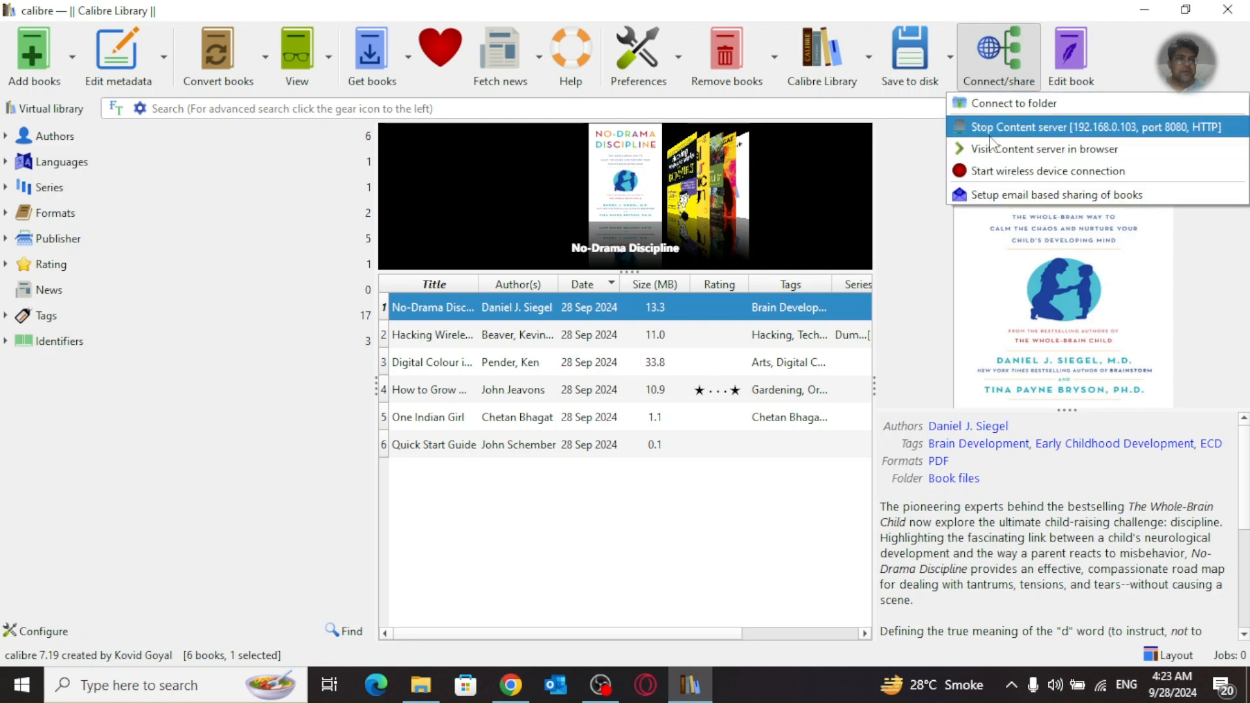
left_click(1233, 14)
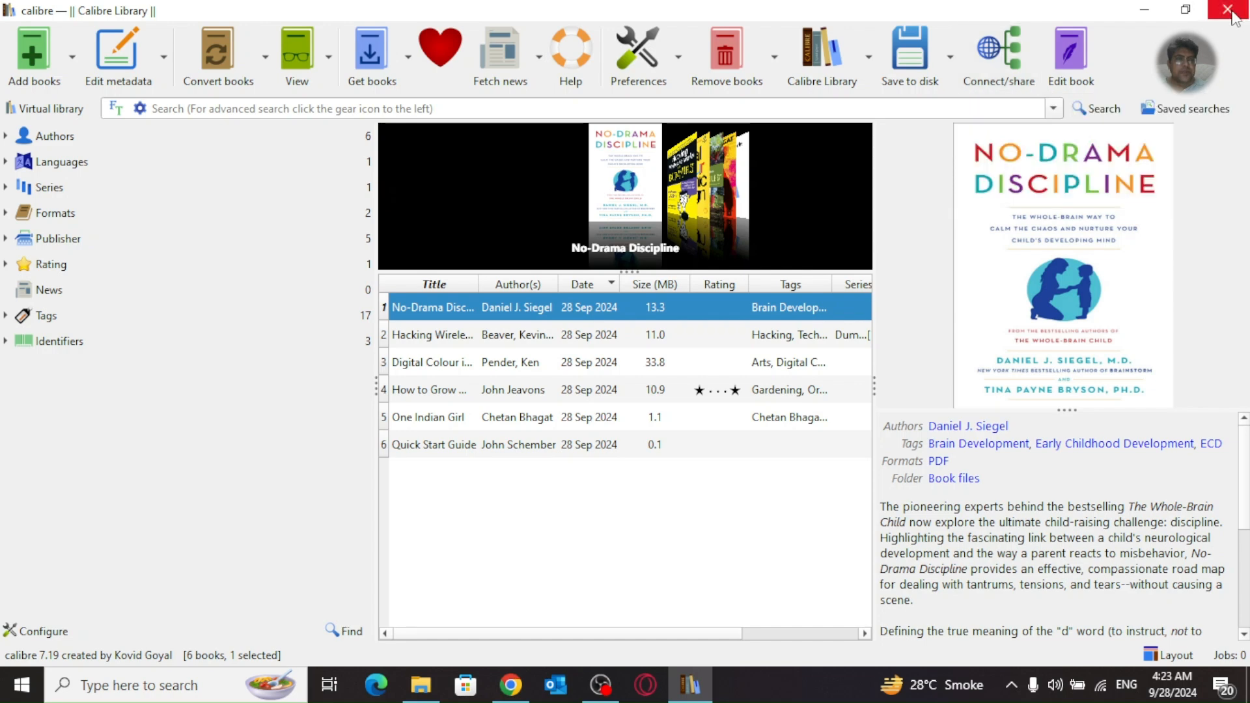
left_click(1233, 14)
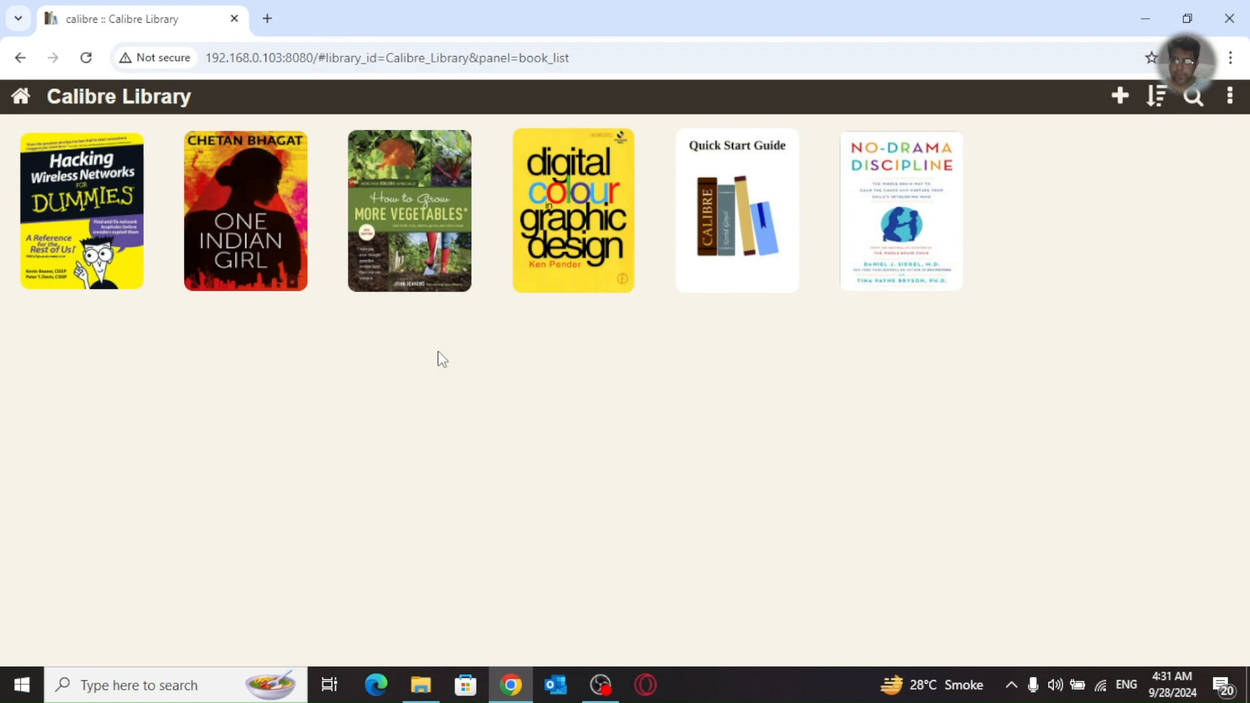
Step: Relaunch calibre from Windows search, then minimize it to reveal Chrome
key("super")
type("calibre")
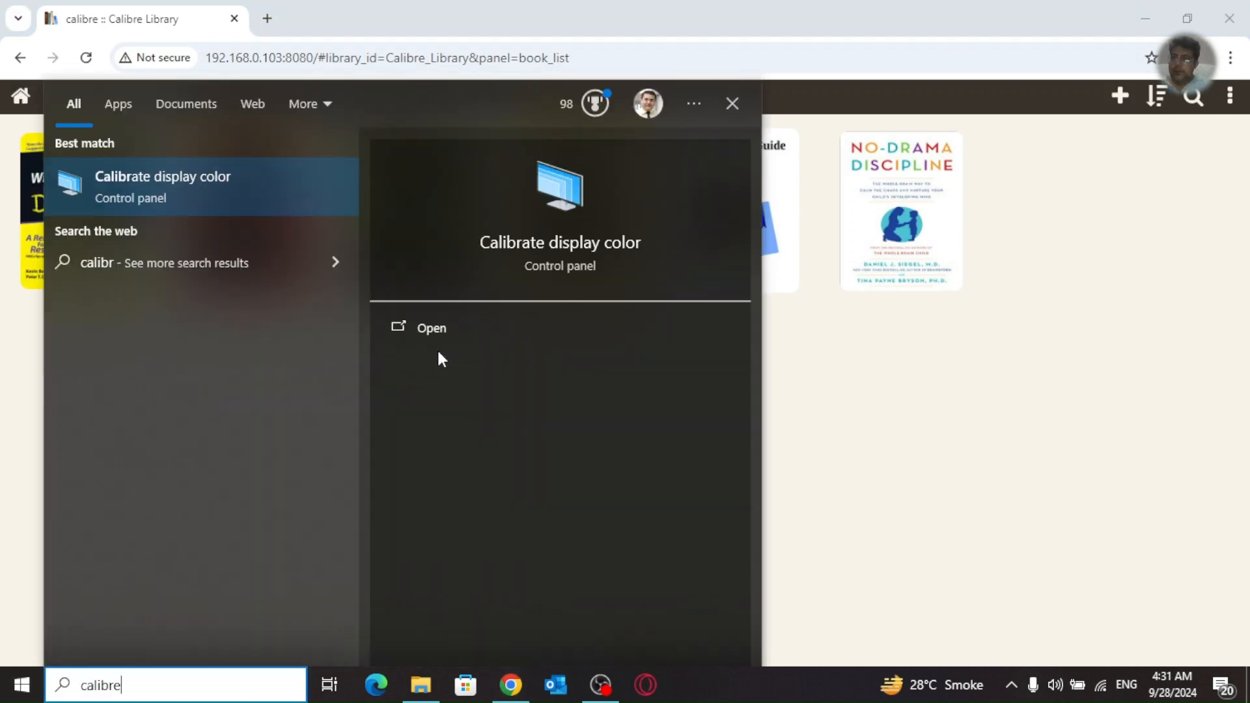
left_click(252, 192)
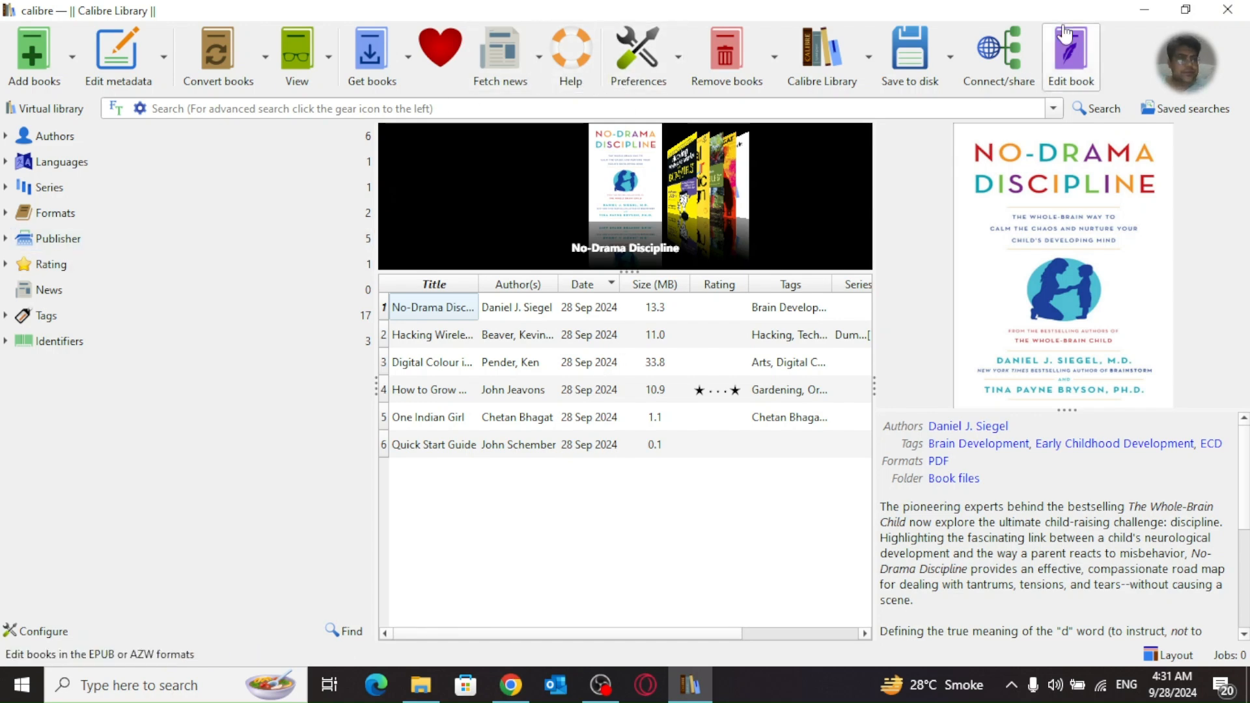
left_click(1144, 9)
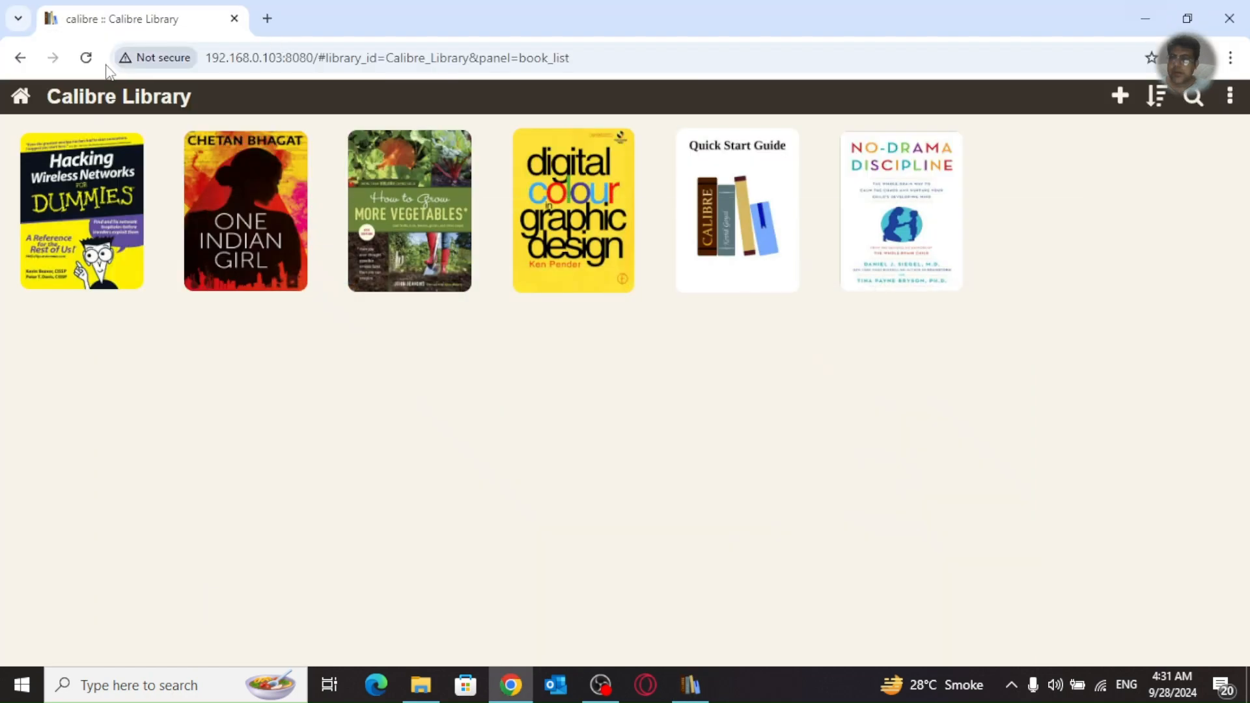
Step: Reload the library page and sign in with the account's username and password
left_click(87, 60)
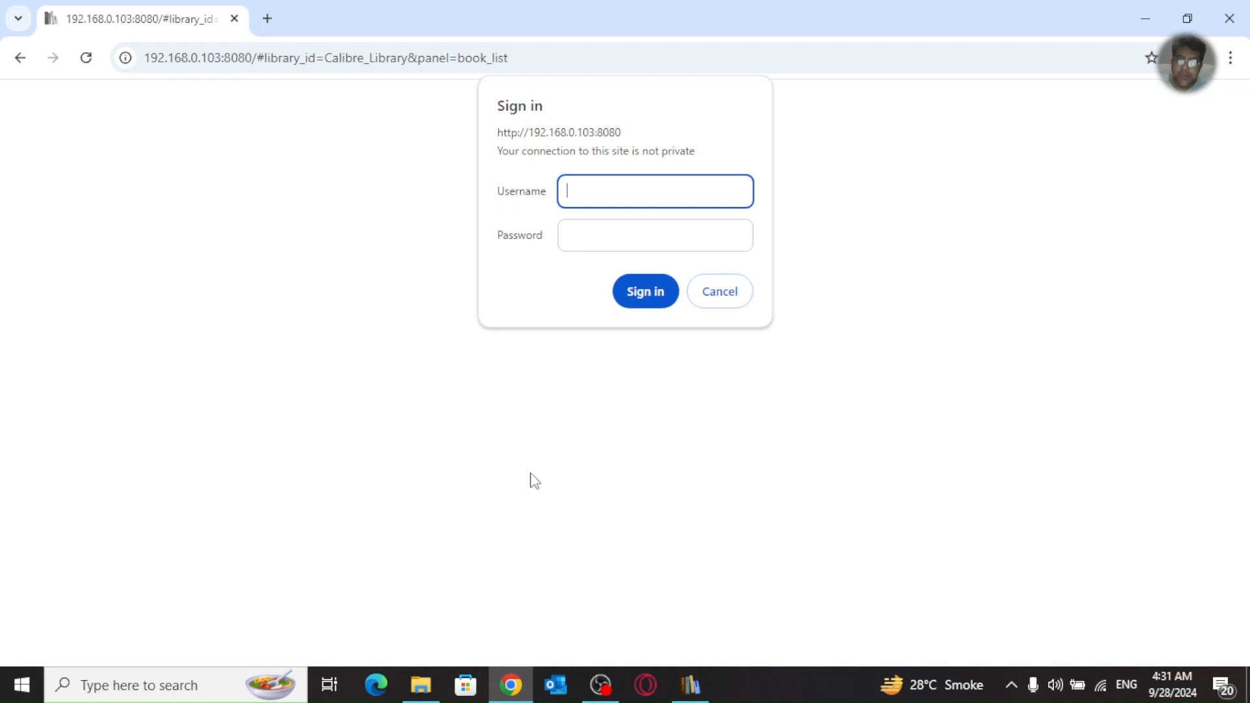
type("furrukhhussain")
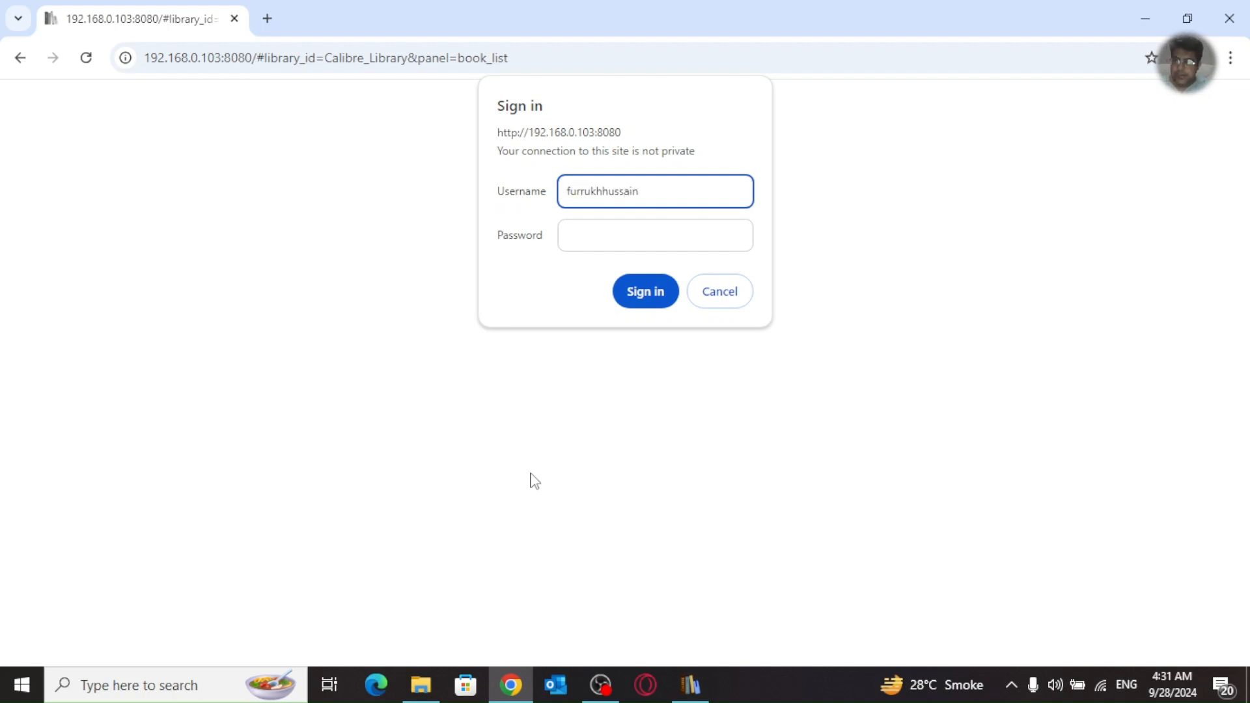
key("Tab")
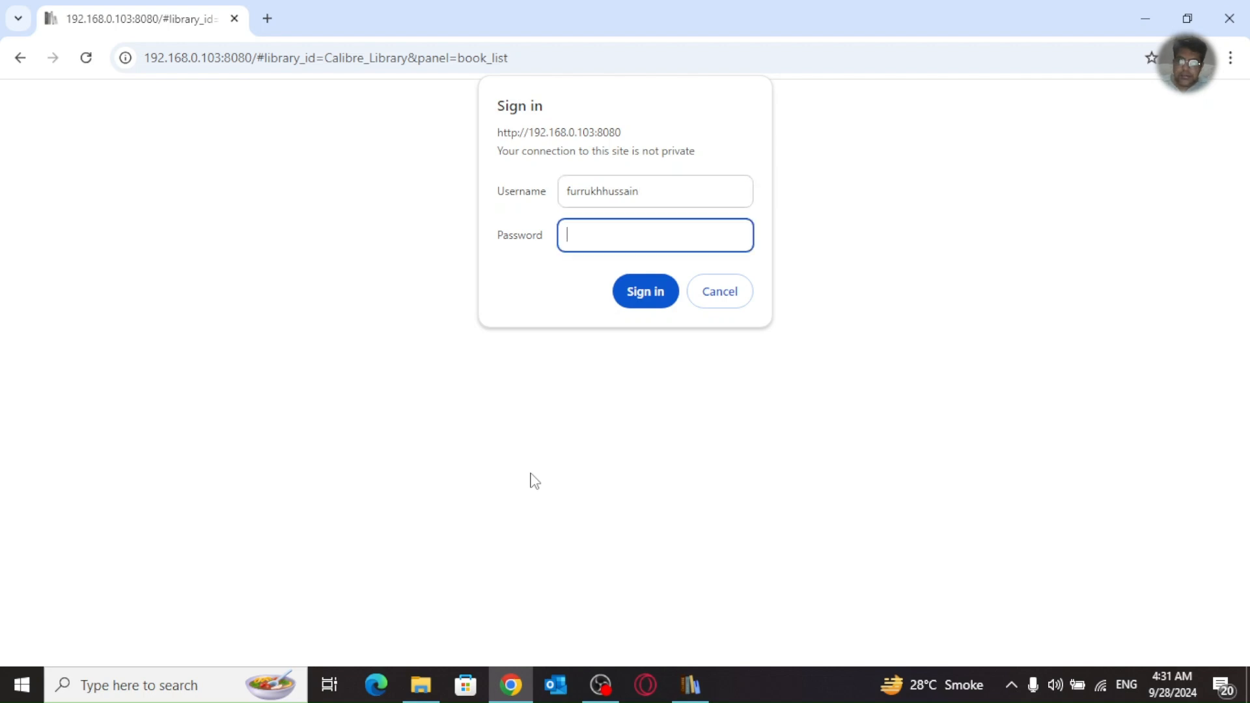
type("••")
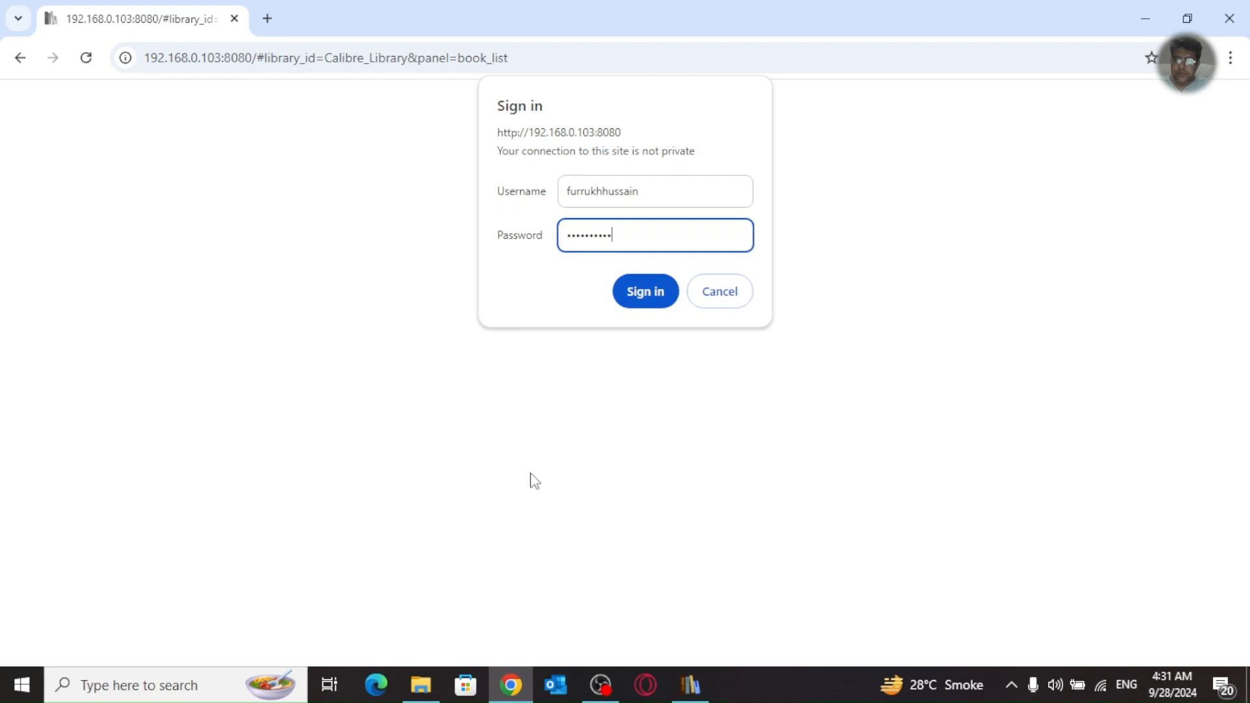
key("Return")
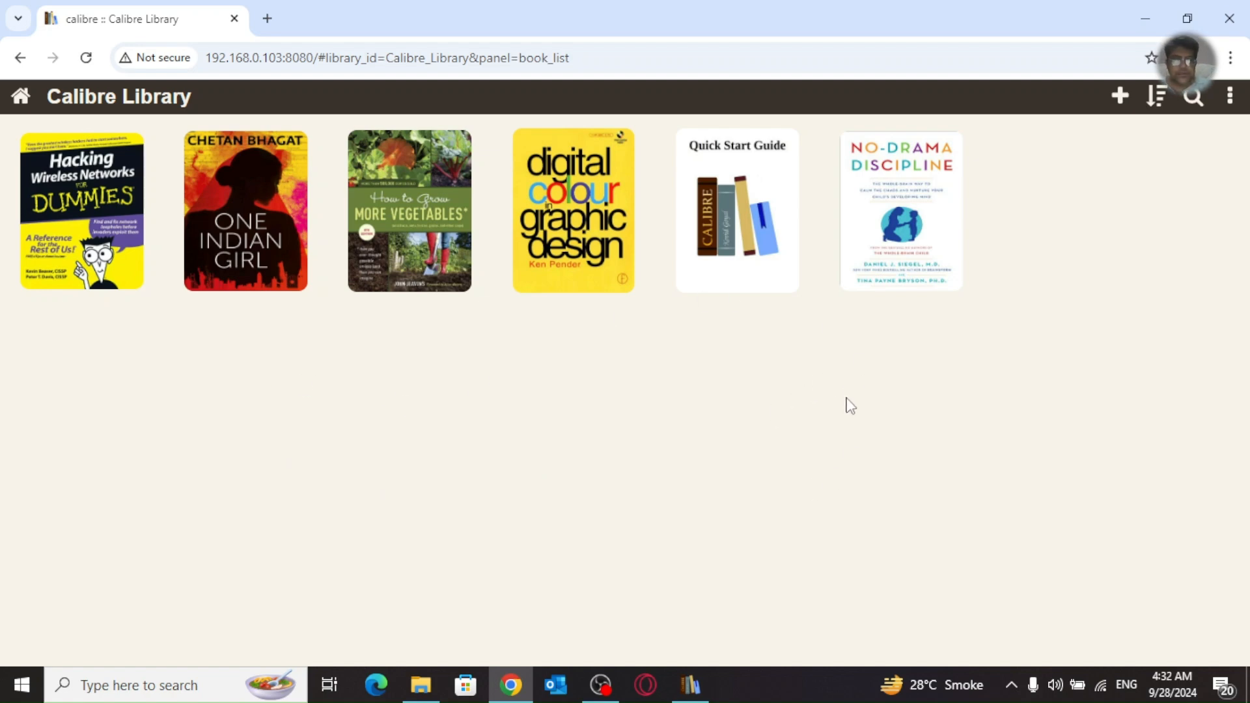
Step: Switch the web library's book list mode to Detailed list
left_click(1231, 95)
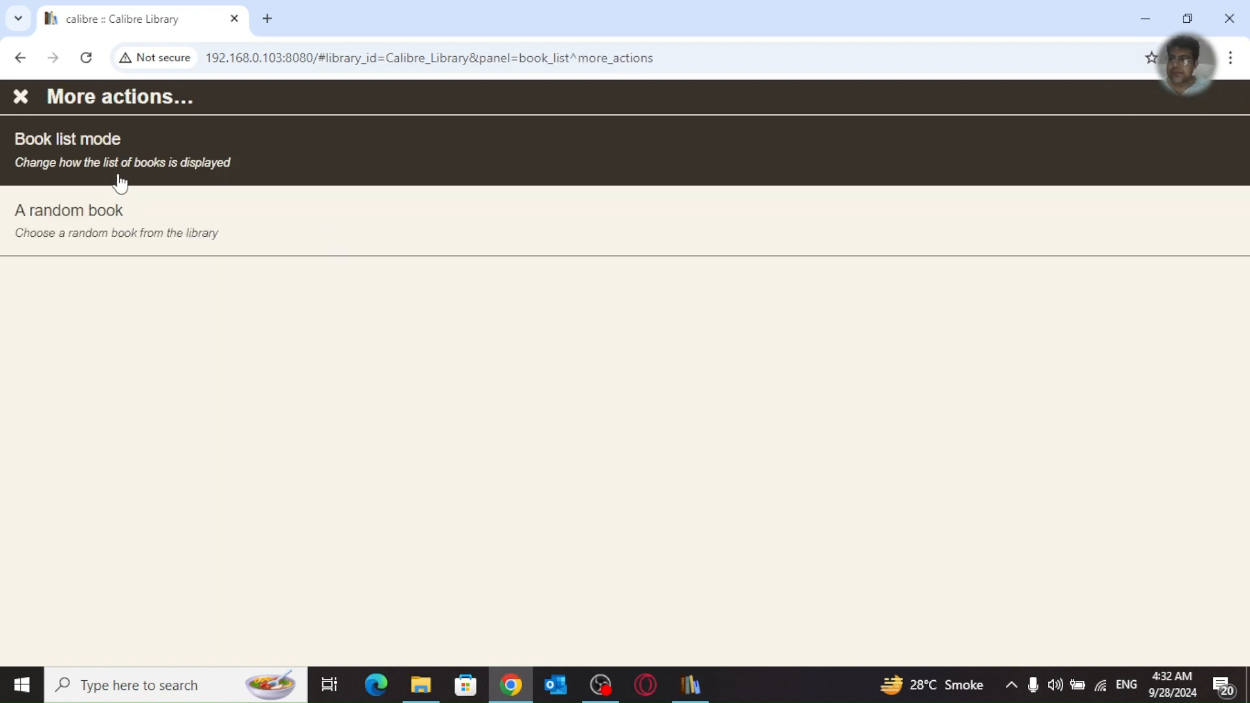
left_click(120, 184)
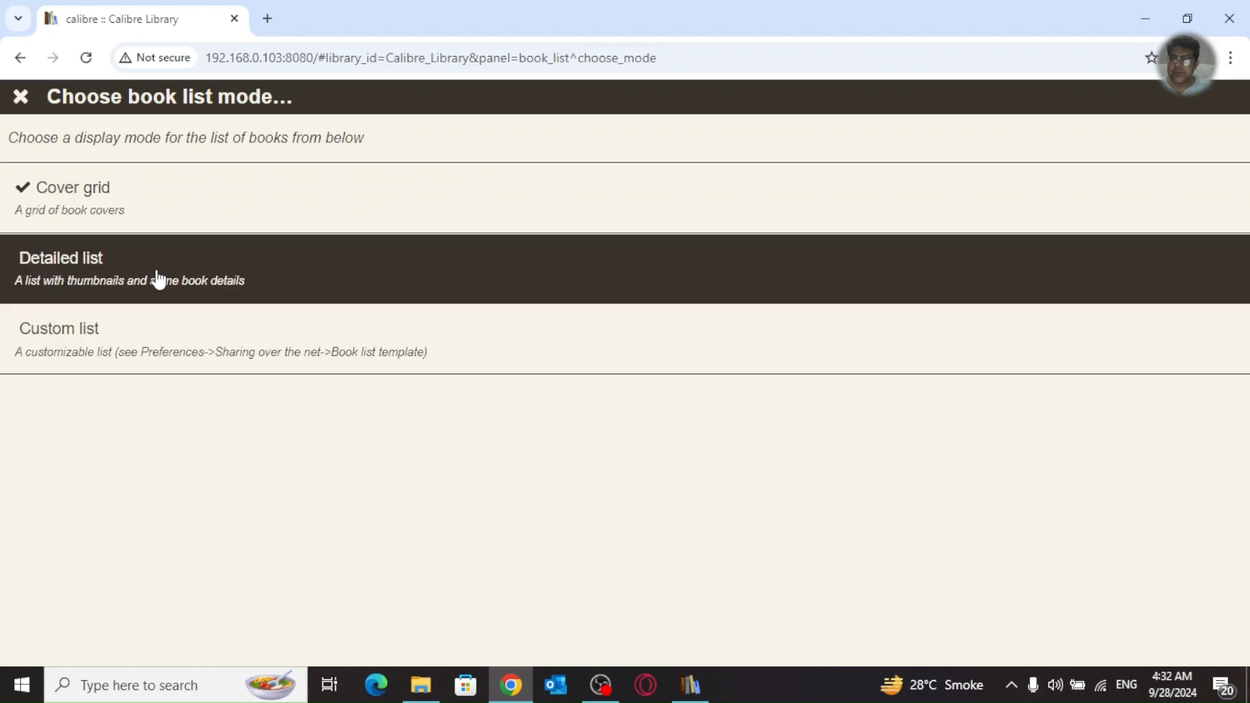
left_click(158, 280)
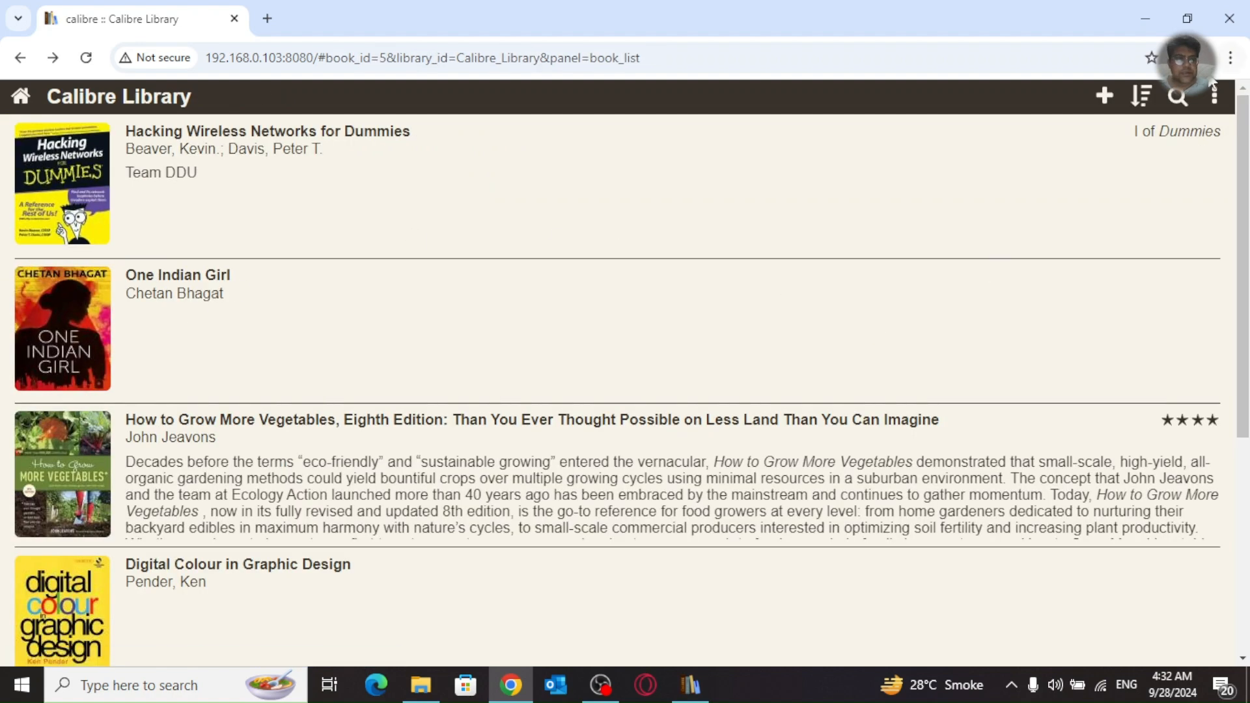
Step: Open a random book from the library, then close its details
left_click(1215, 95)
left_click(235, 241)
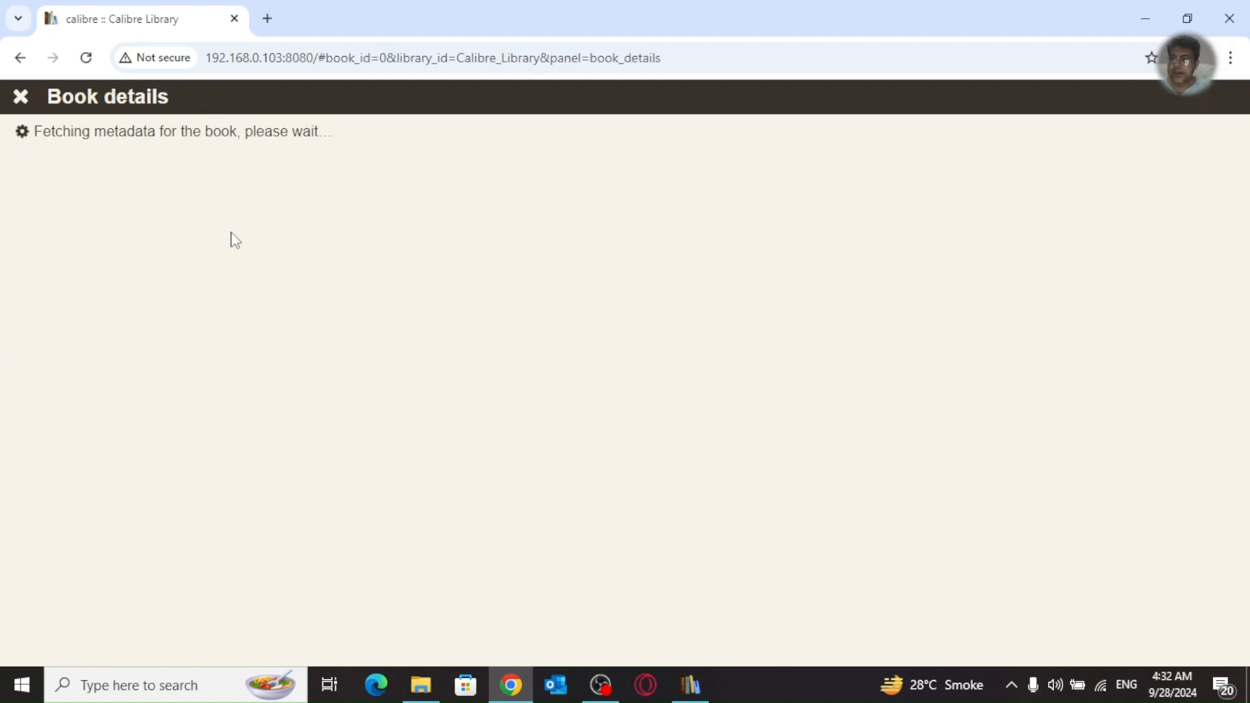
left_click(20, 96)
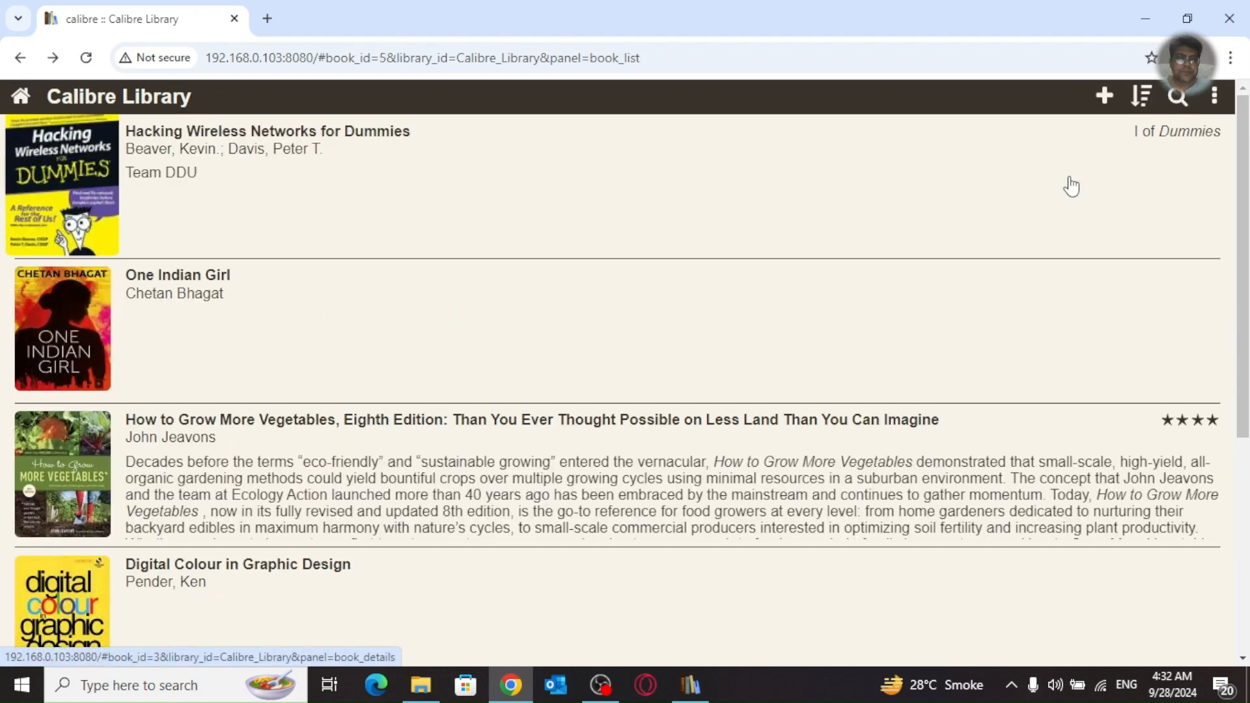
Step: Set the book list back to Cover grid and bring the calibre desktop window forward
left_click(1214, 98)
left_click(241, 178)
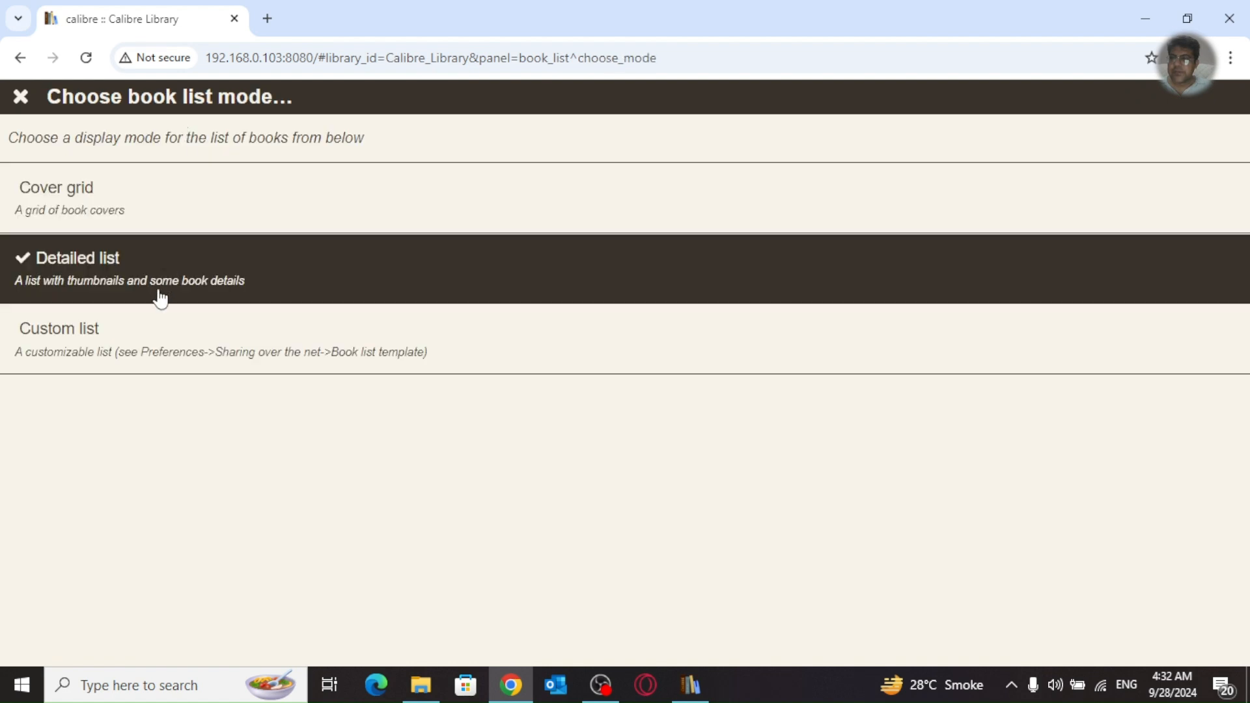
left_click(106, 202)
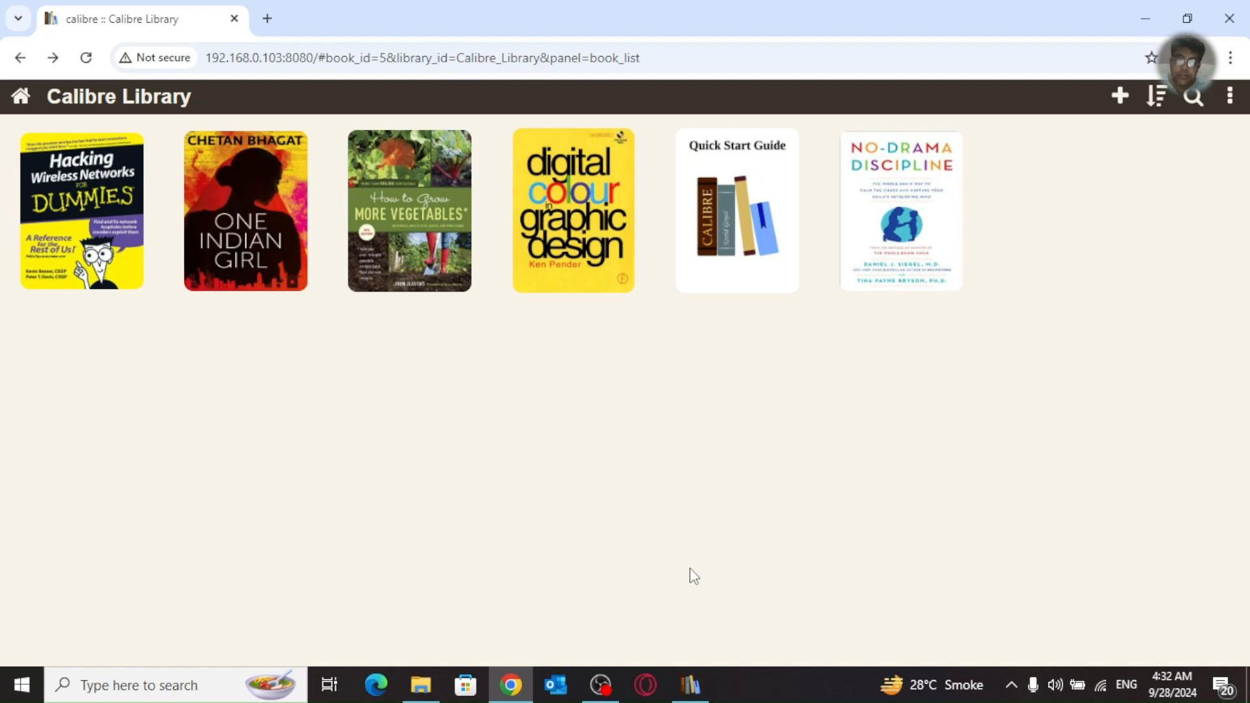
left_click(691, 685)
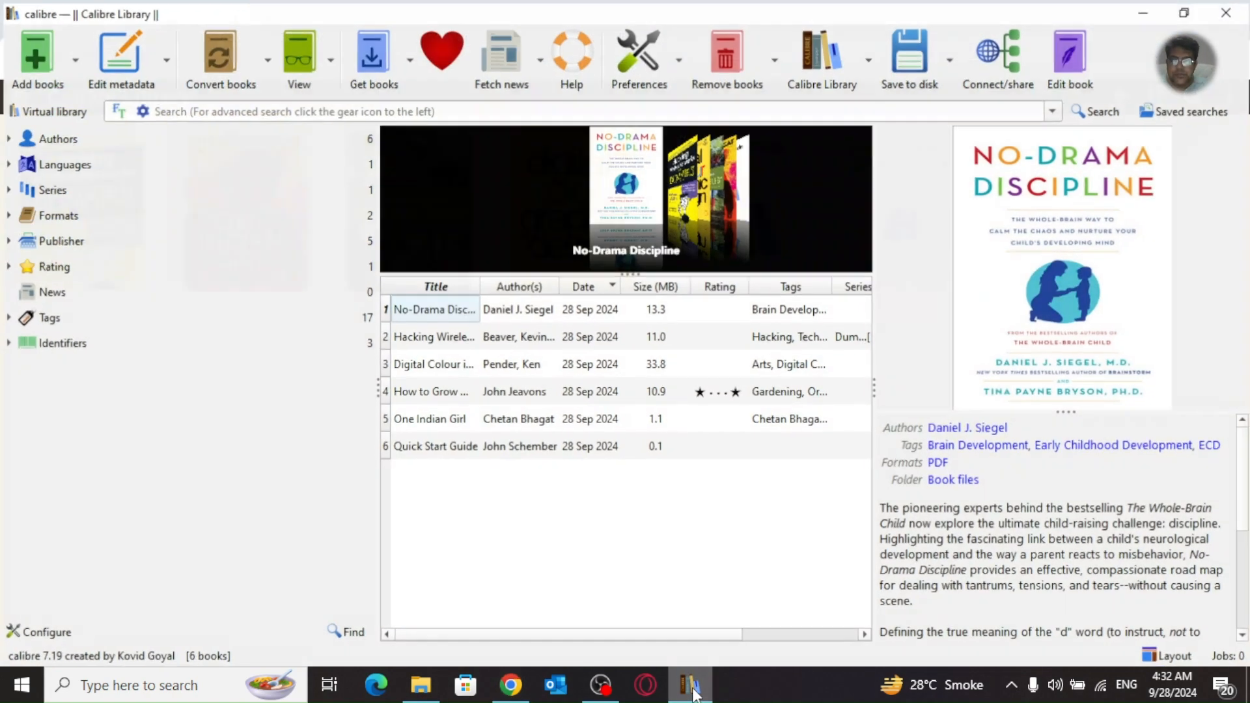
Step: Review the Main, User accounts, Advanced, Book list template and Search the internet tabs under Sharing over the net, then cancel
left_click(621, 57)
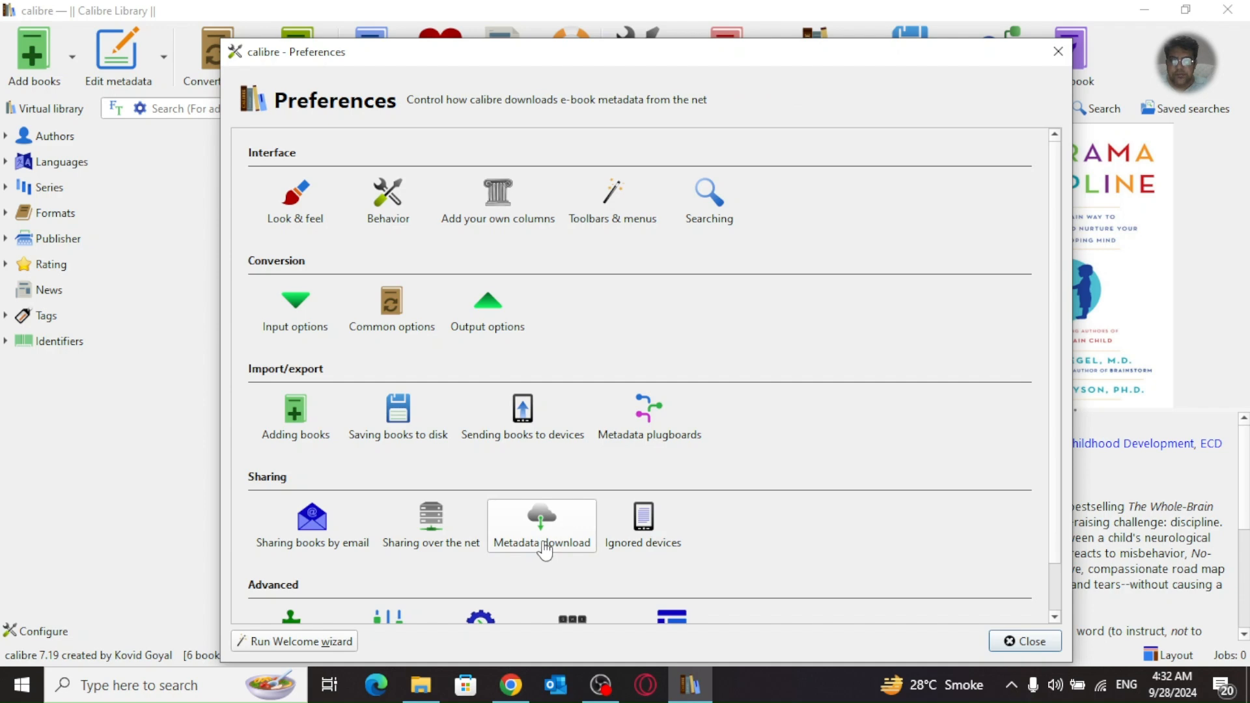
left_click(427, 540)
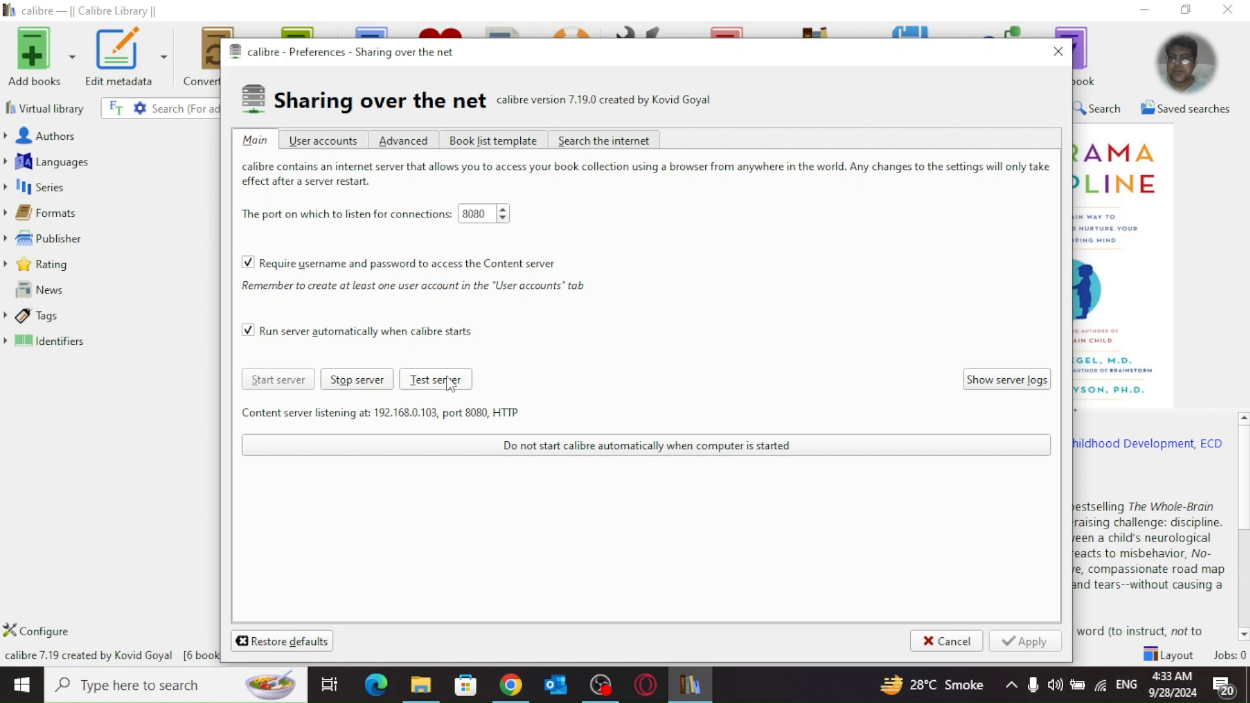
left_click(312, 141)
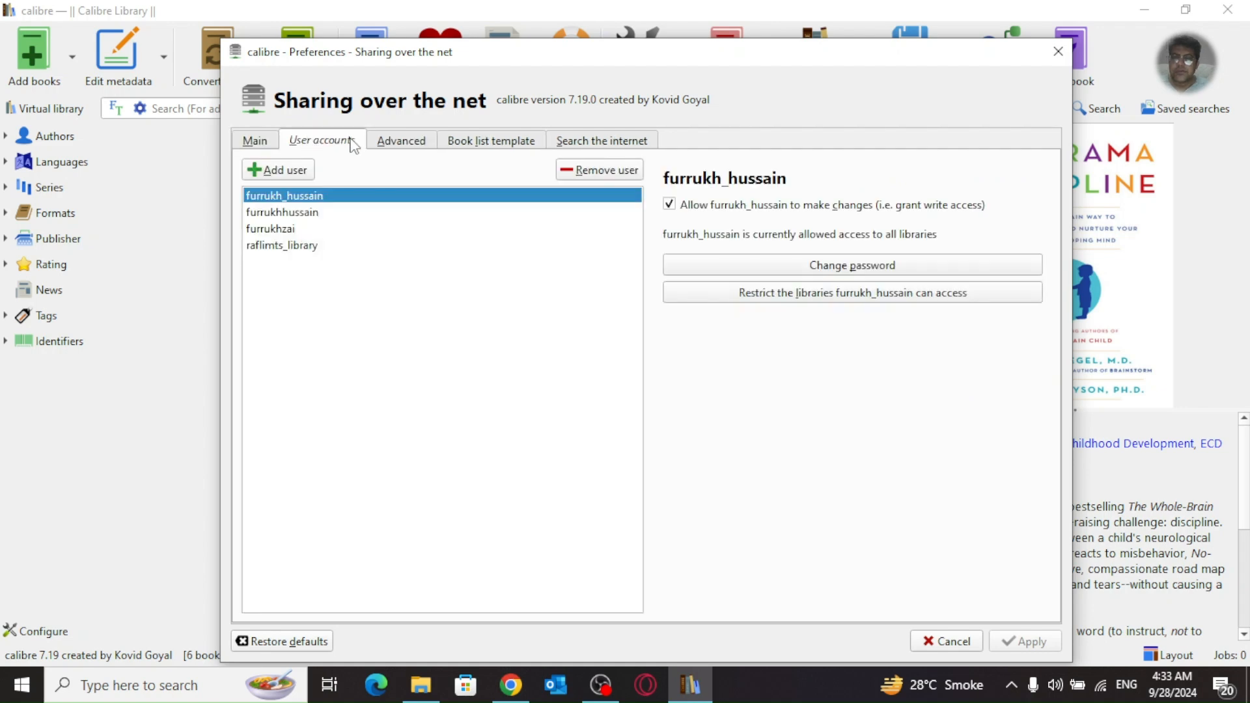
left_click(388, 146)
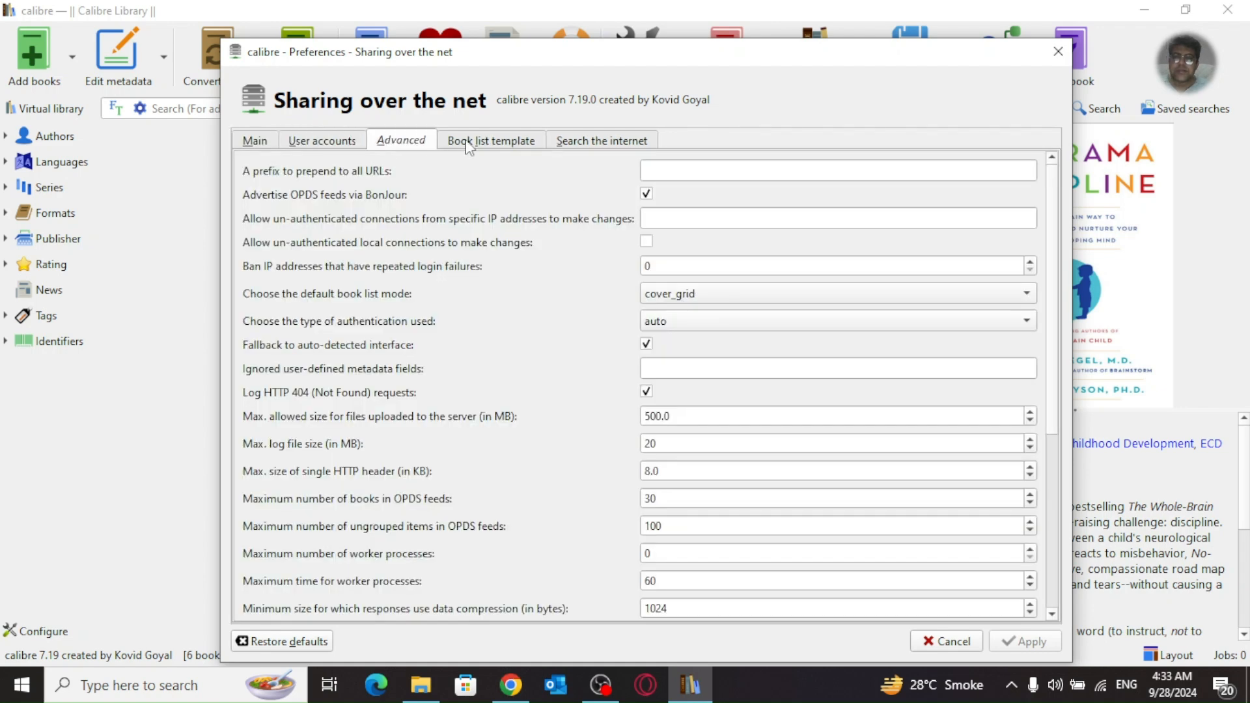
left_click(468, 146)
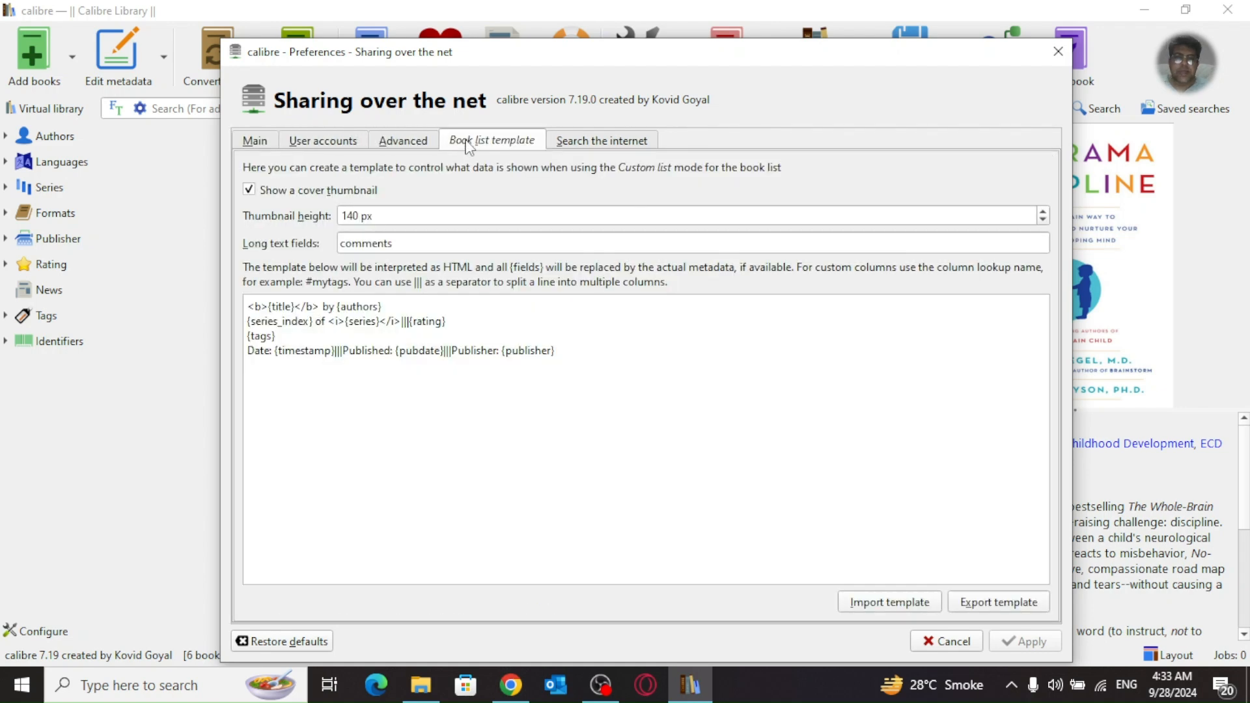
left_click(585, 145)
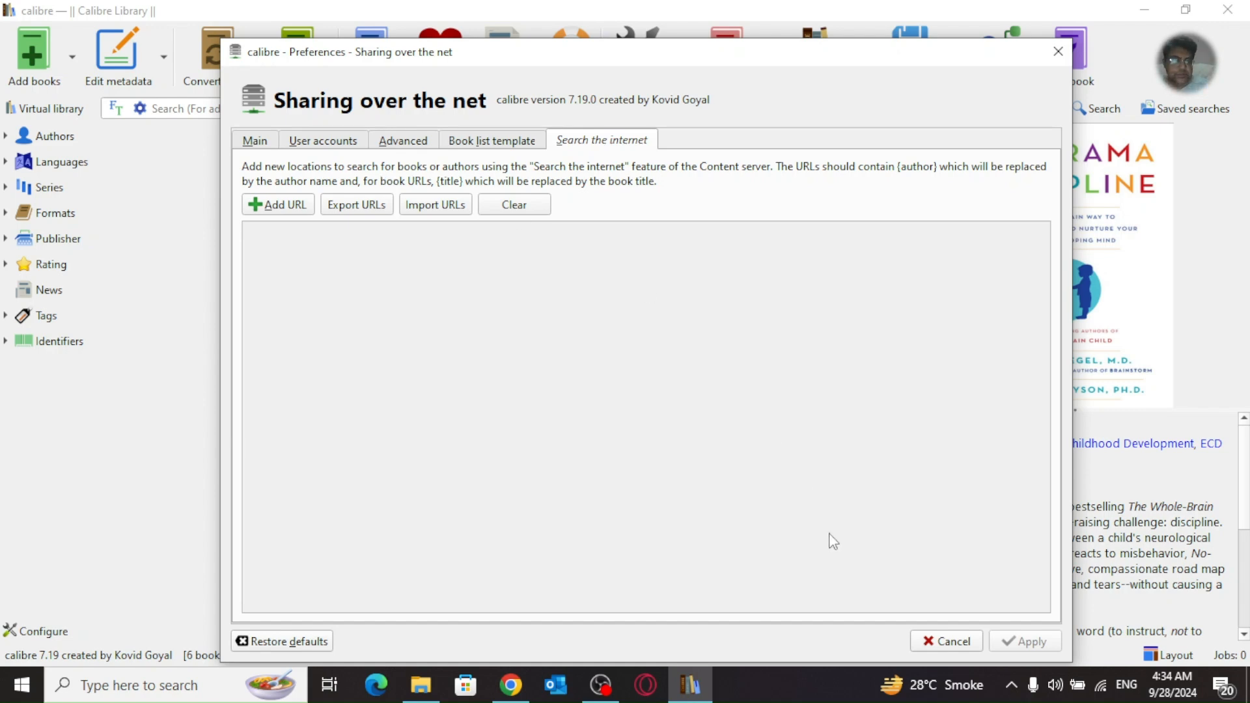
left_click(948, 645)
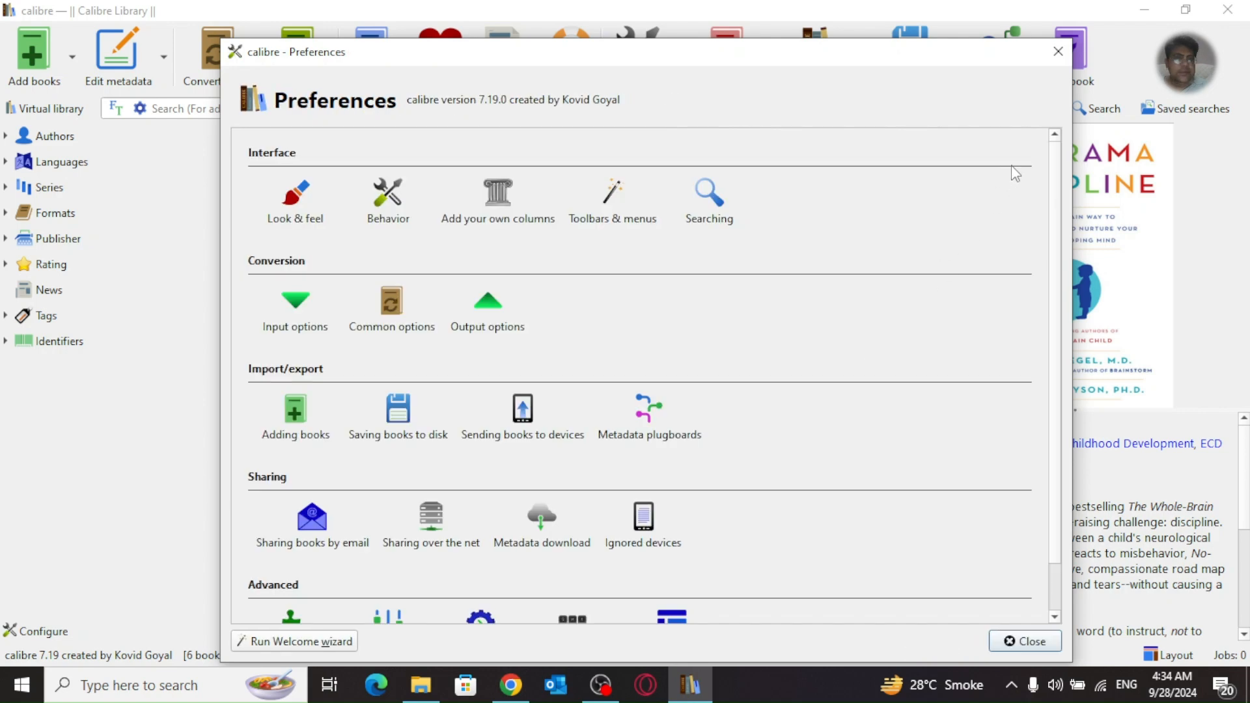
Step: Close calibre's Preferences and return to Chrome's Calibre Library cover grid
left_click(1021, 642)
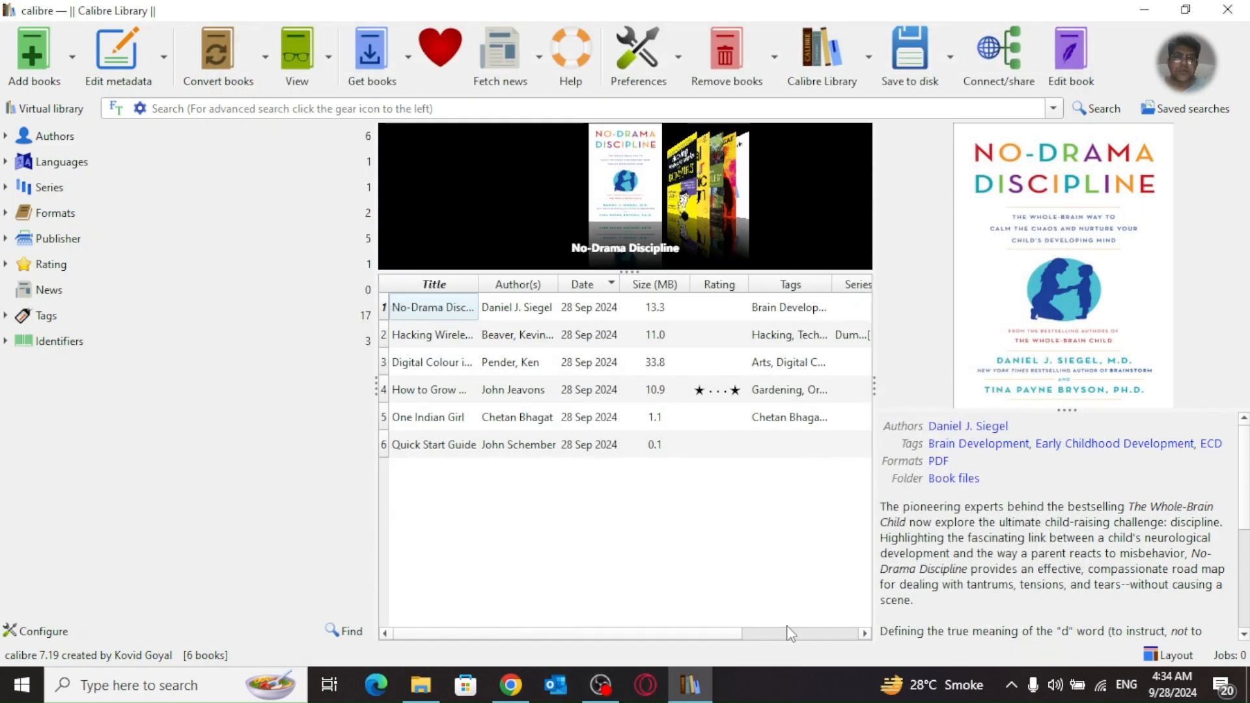
mouse_move(527, 690)
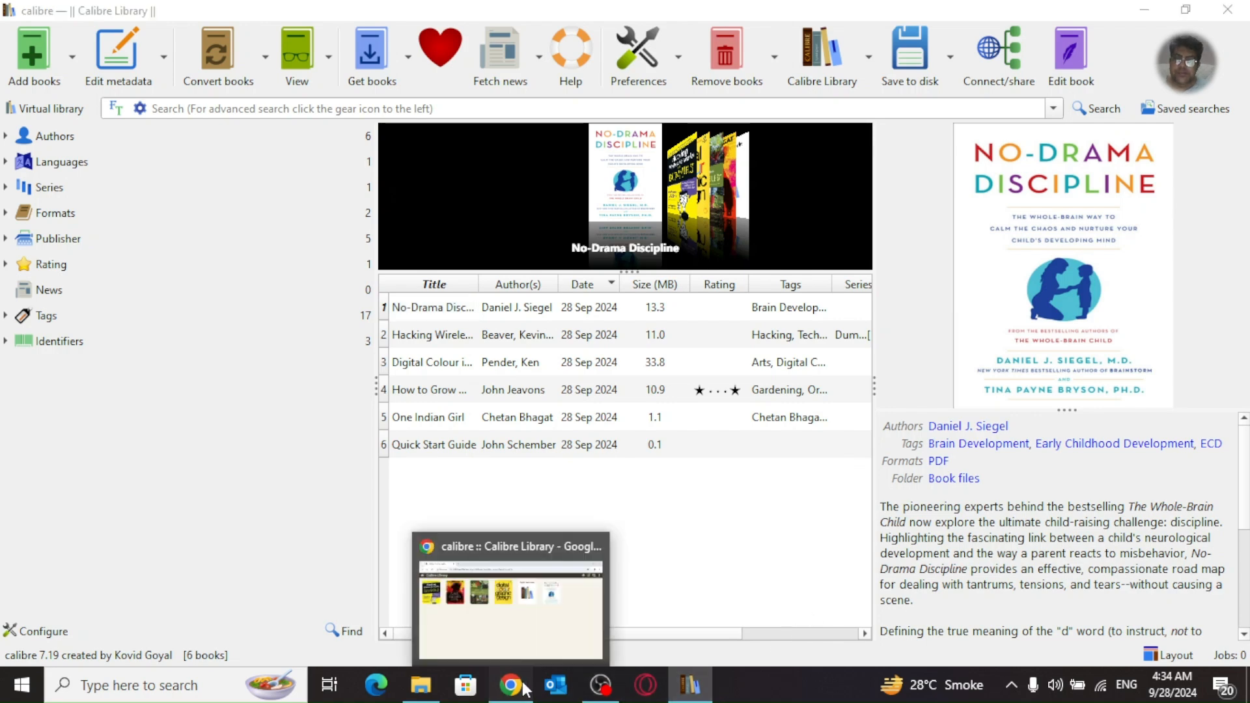
left_click(501, 608)
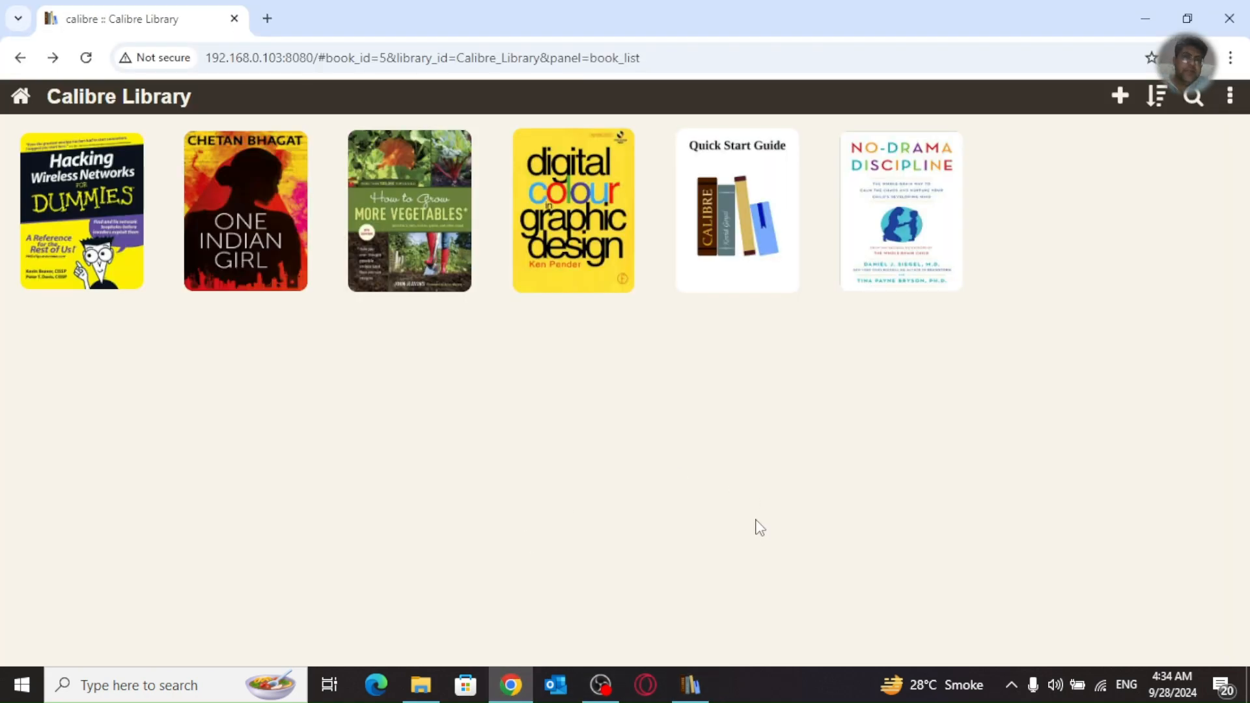